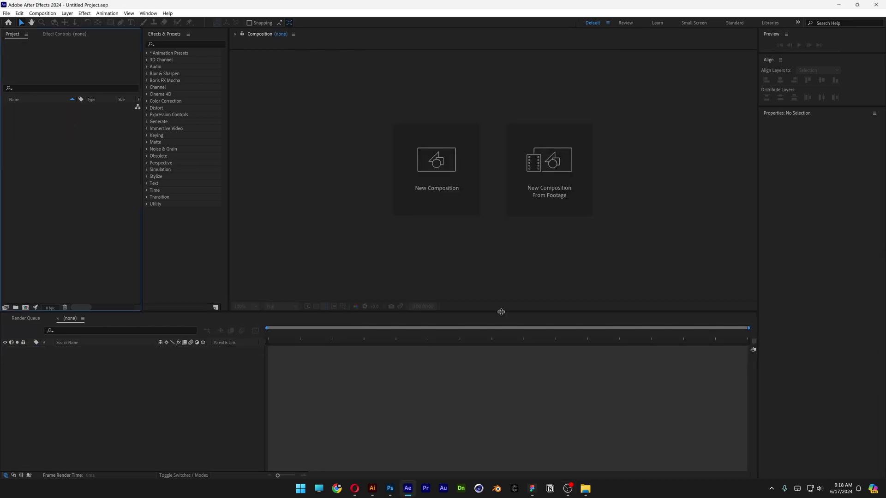
# Step: Create a 1080×1080 composition named 'Sphere Comp' at 29.97 fps, 8 seconds long
pyautogui.click(437, 187)
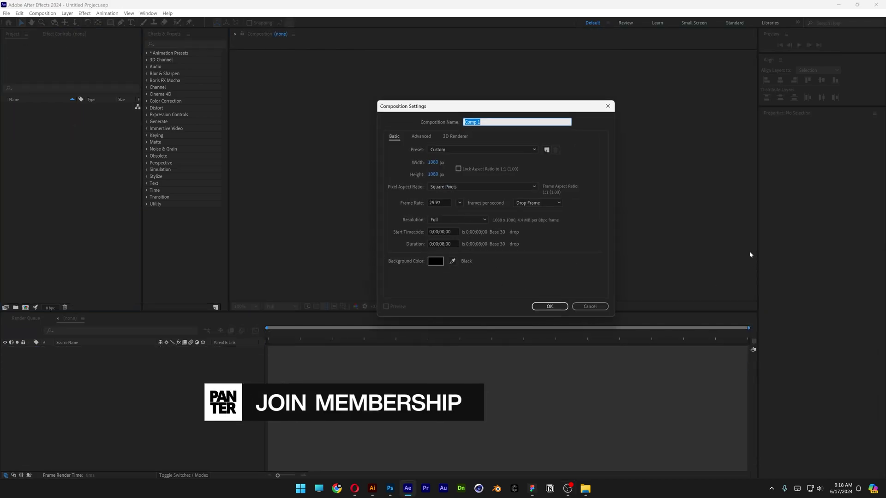
pyautogui.write('Sphere Comp')
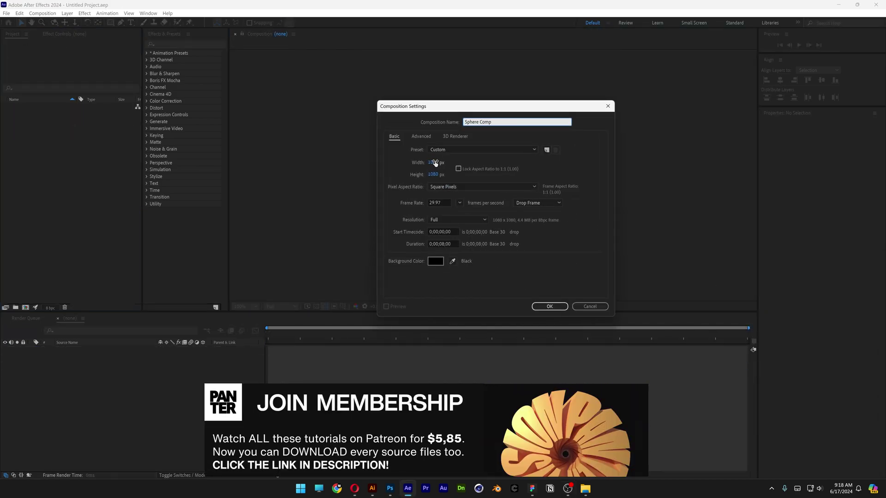
pyautogui.click(435, 163)
pyautogui.click(434, 175)
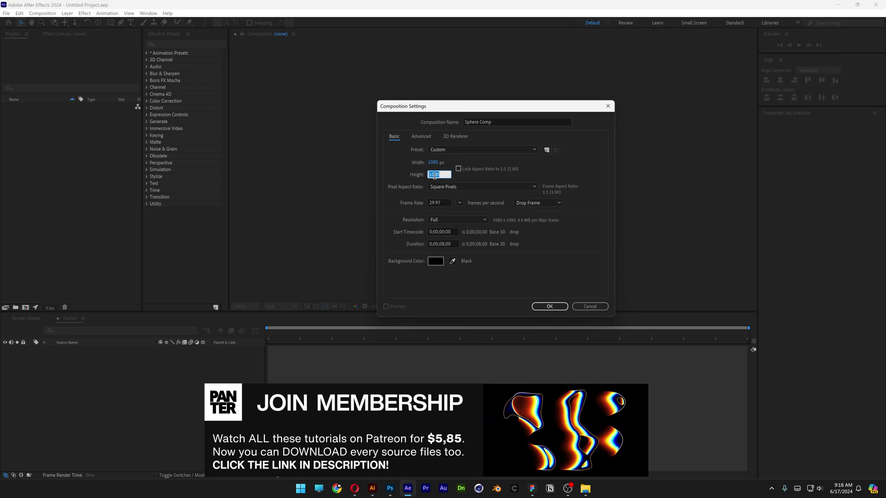
pyautogui.moveTo(451, 244); pyautogui.dragTo(438, 244)
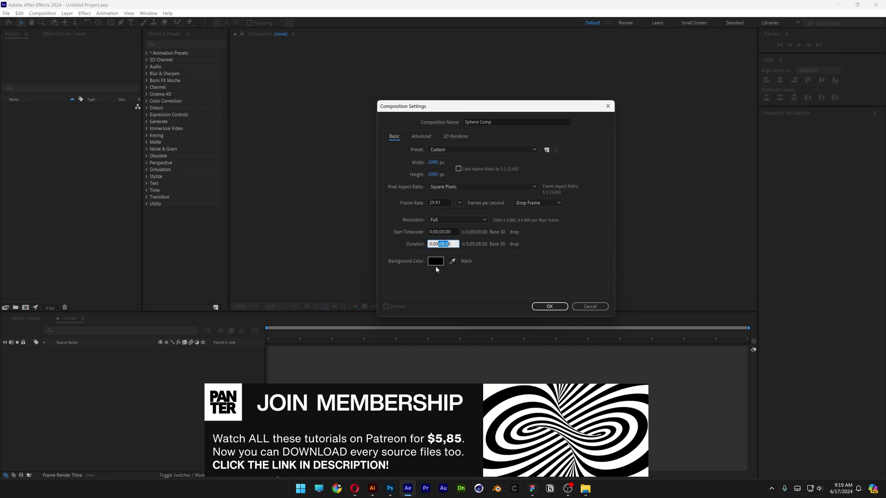
pyautogui.click(549, 306)
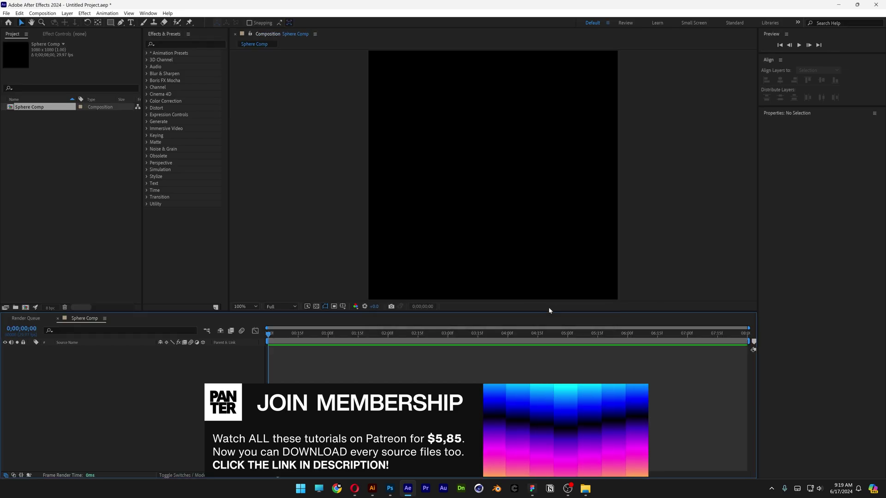
# Step: Add a new solid layer named 'Grid' to Sphere Comp
pyautogui.rightClick(158, 393)
pyautogui.moveTo(214, 298)
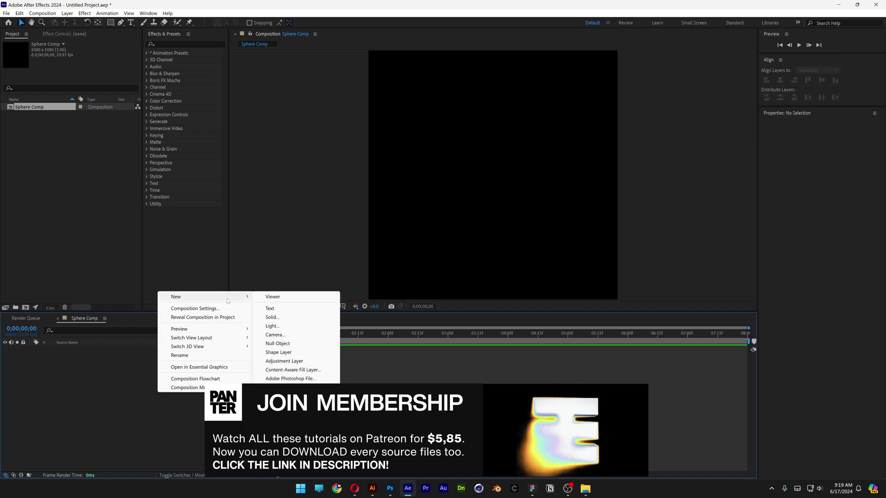
pyautogui.click(292, 317)
pyautogui.write('Grid')
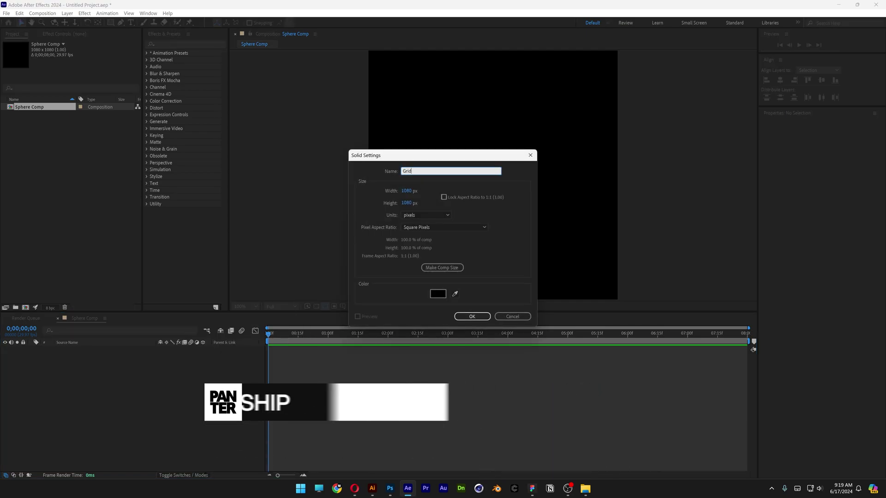
pyautogui.press('Return')
# Step: Apply the Grid effect sized by Width & Height Sliders: width 59, height 110, border 10
pyautogui.click(204, 43)
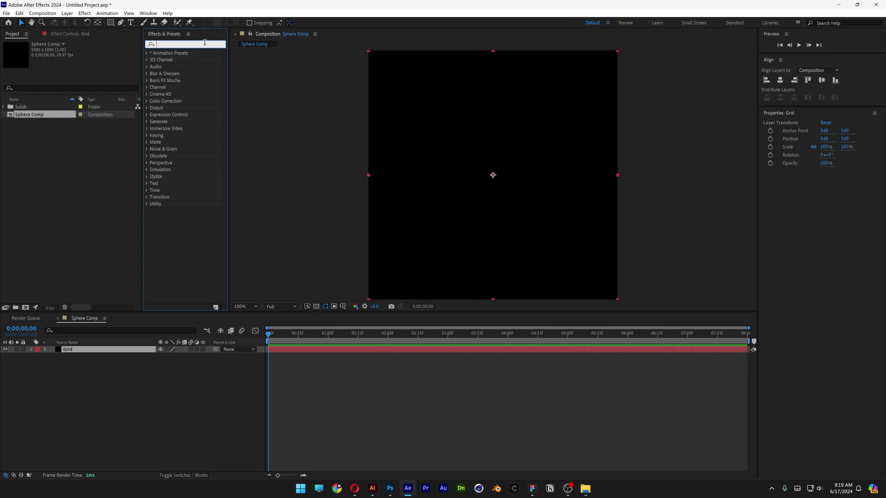
pyautogui.write('grid')
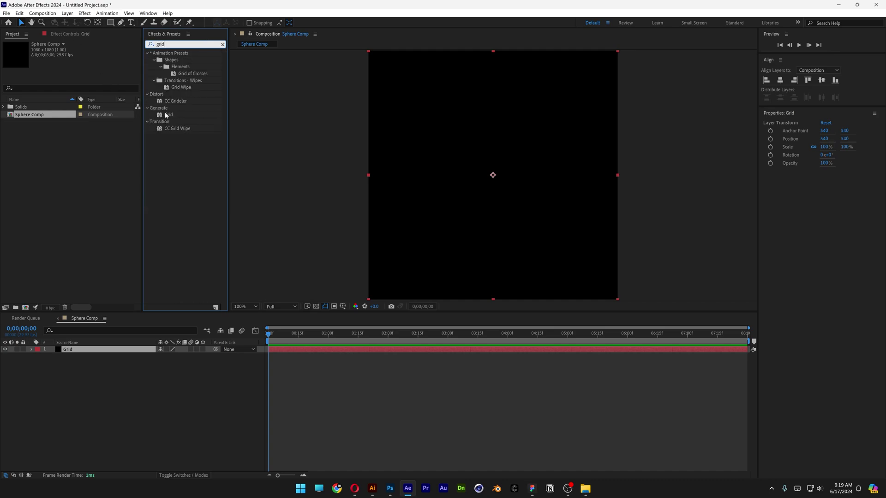
pyautogui.moveTo(166, 115); pyautogui.dragTo(113, 351)
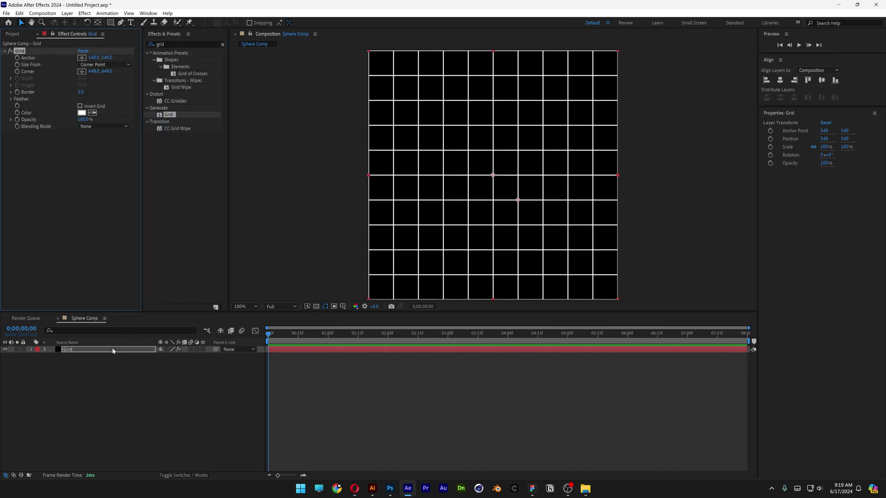
pyautogui.click(104, 65)
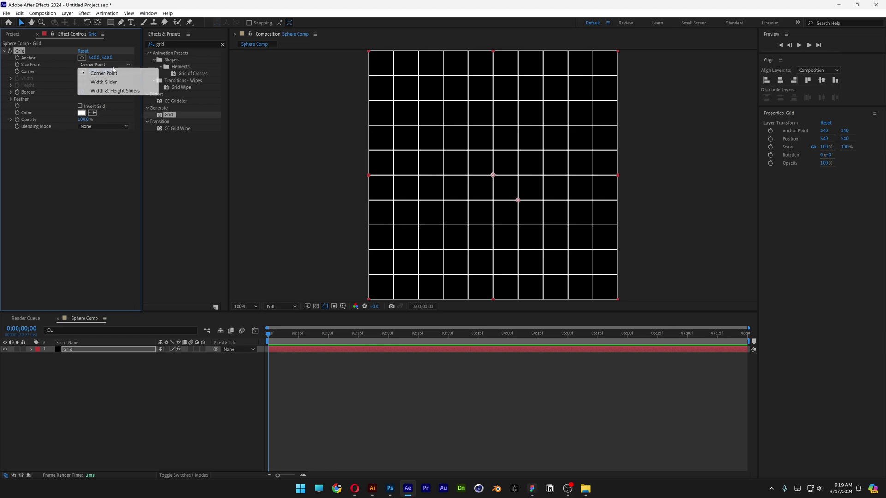
pyautogui.click(116, 90)
pyautogui.click(83, 78)
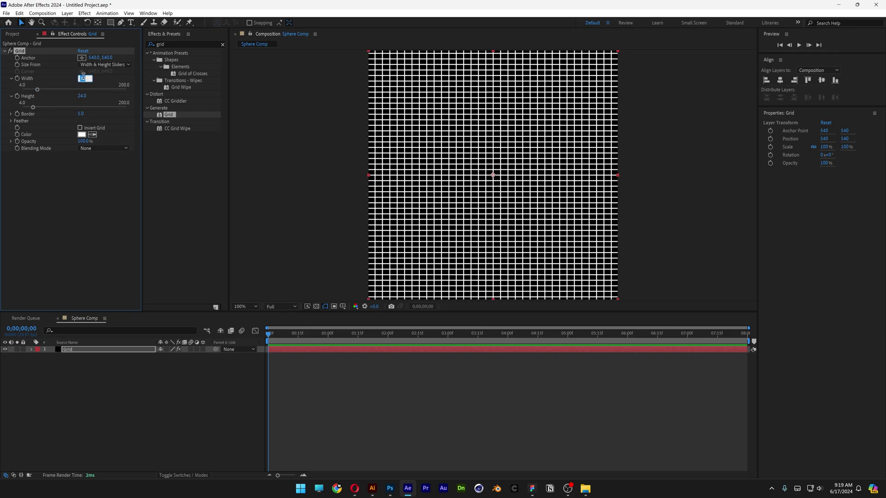
pyautogui.write('59')
pyautogui.click(83, 97)
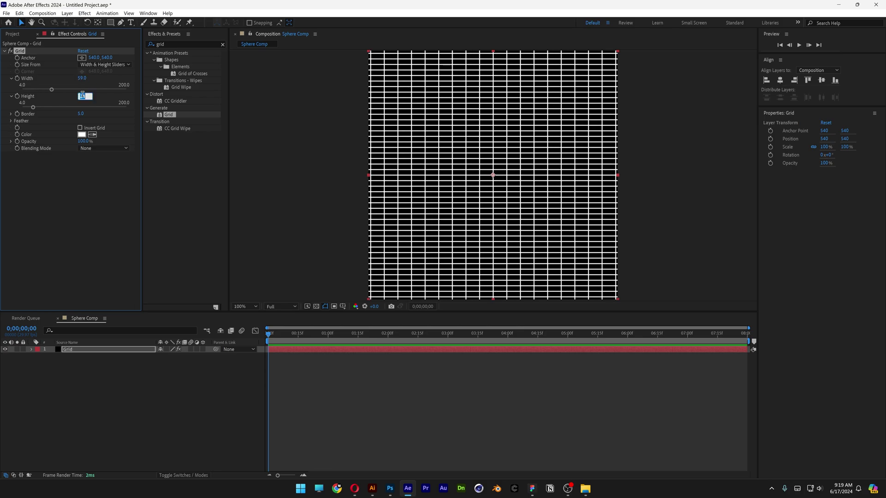
pyautogui.write('110')
pyautogui.press('Return')
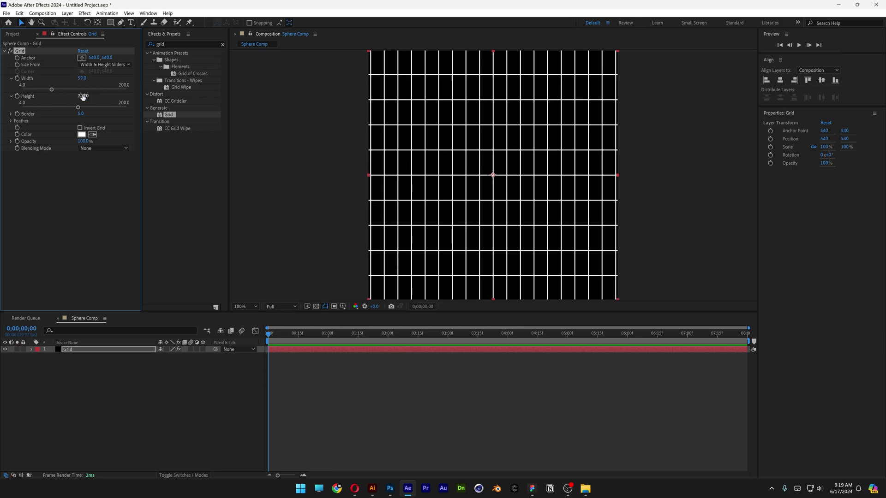
pyautogui.click(82, 114)
pyautogui.press('Return')
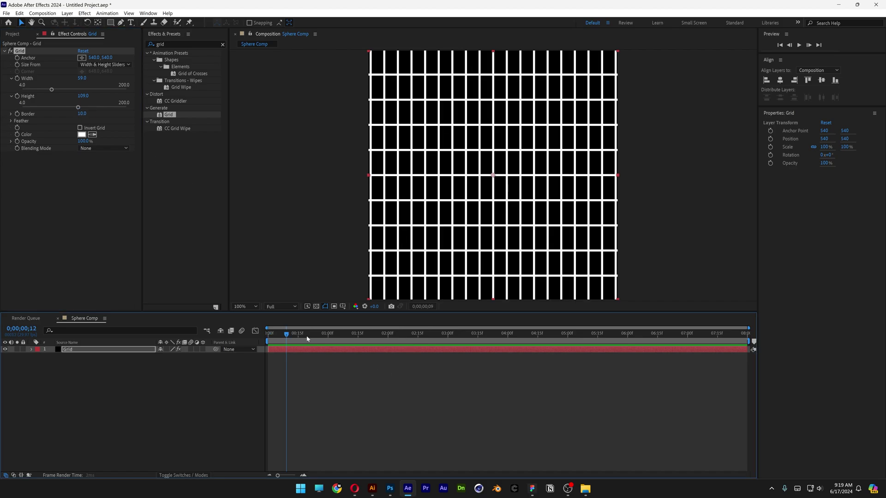
# Step: Keyframe the Grid Anchor from 540,540 at frame 0 to -190,540 at the comp's end
pyautogui.click(18, 60)
pyautogui.moveTo(269, 336); pyautogui.dragTo(721, 339)
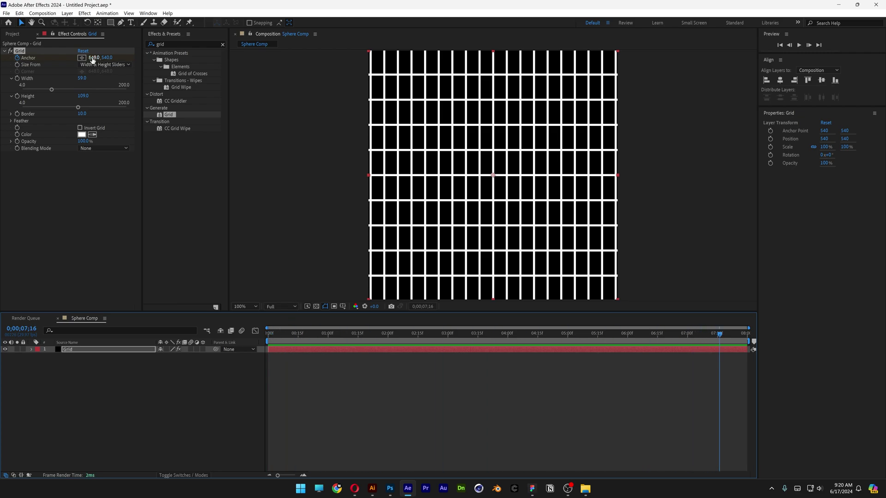
pyautogui.moveTo(92, 59); pyautogui.dragTo(1, 59)
pyautogui.moveTo(322, 335); pyautogui.dragTo(626, 335)
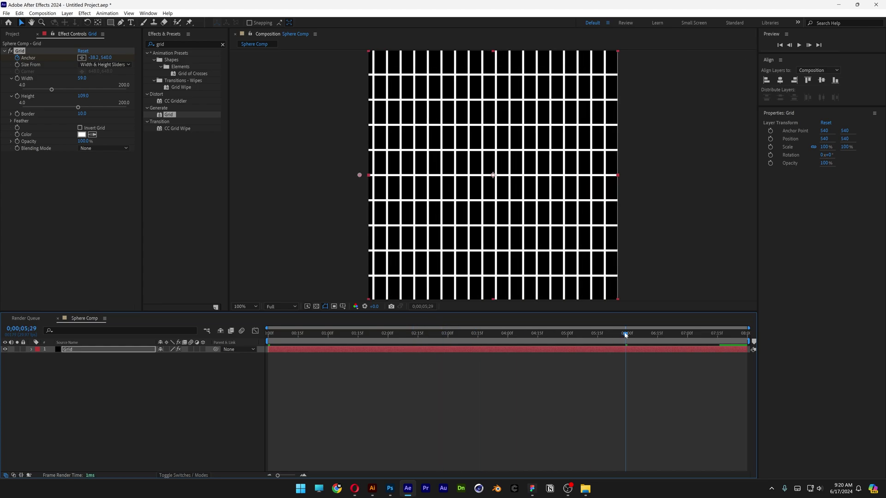
pyautogui.press('u')
pyautogui.click(701, 384)
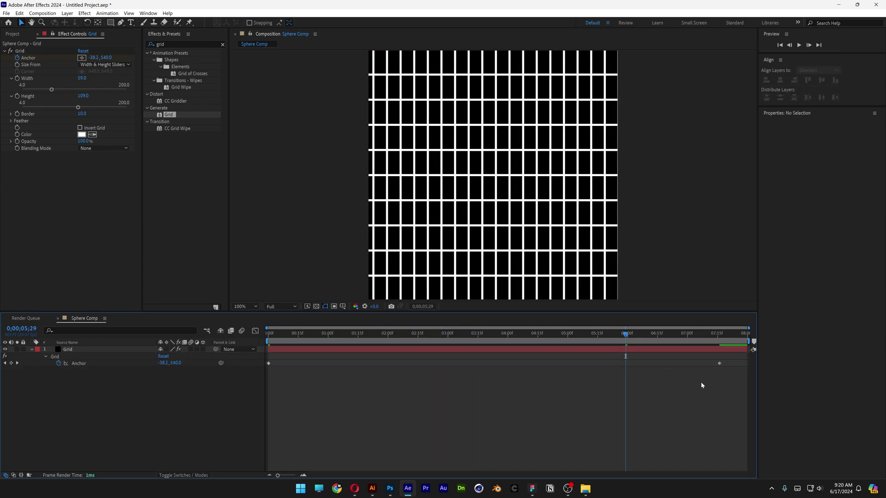
pyautogui.moveTo(719, 365); pyautogui.dragTo(747, 364)
pyautogui.click(541, 402)
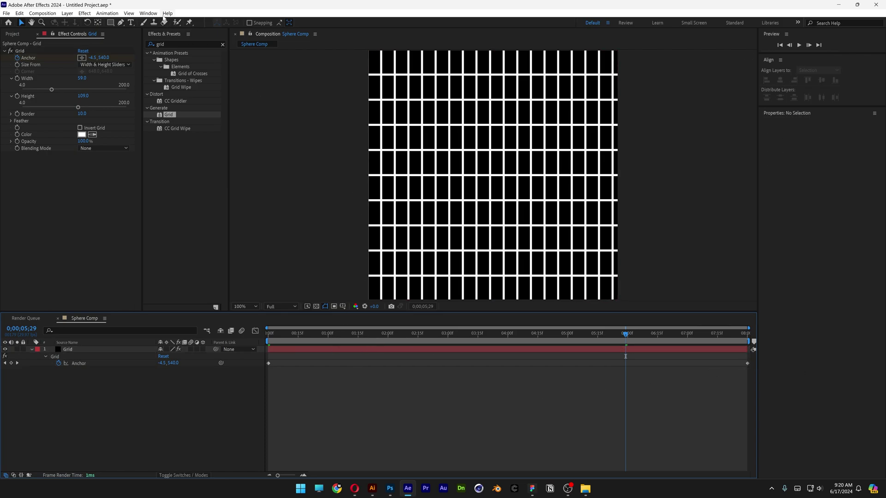
# Step: Apply CC Sphere to the grid with radius 327, Render set to Outside, and Ambient 82
pyautogui.click(221, 44)
pyautogui.write('sphere')
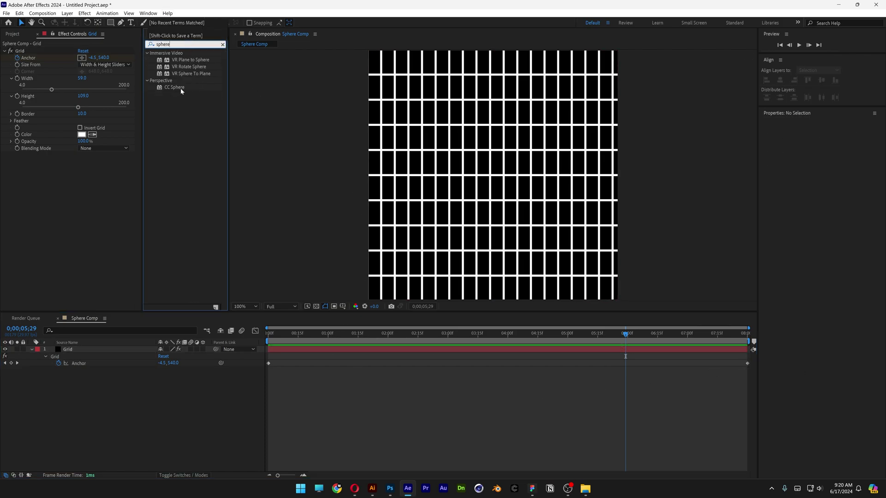
pyautogui.moveTo(180, 91); pyautogui.dragTo(109, 174)
pyautogui.click(98, 183)
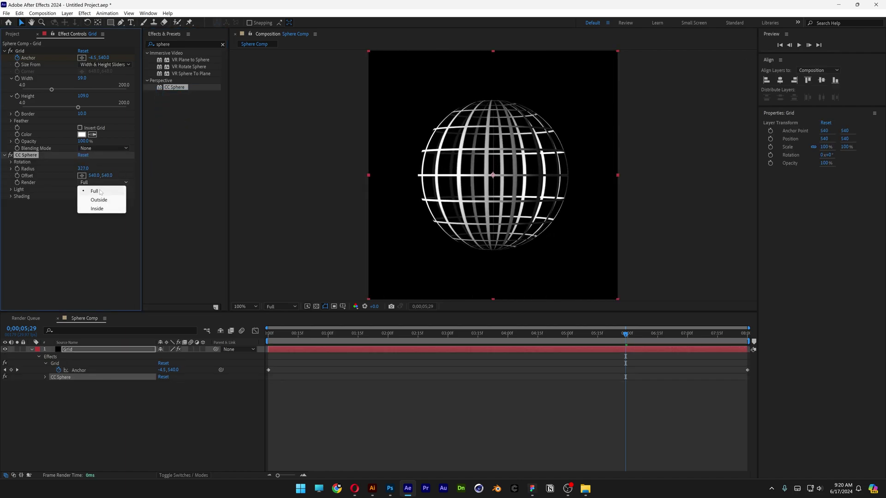
pyautogui.click(105, 201)
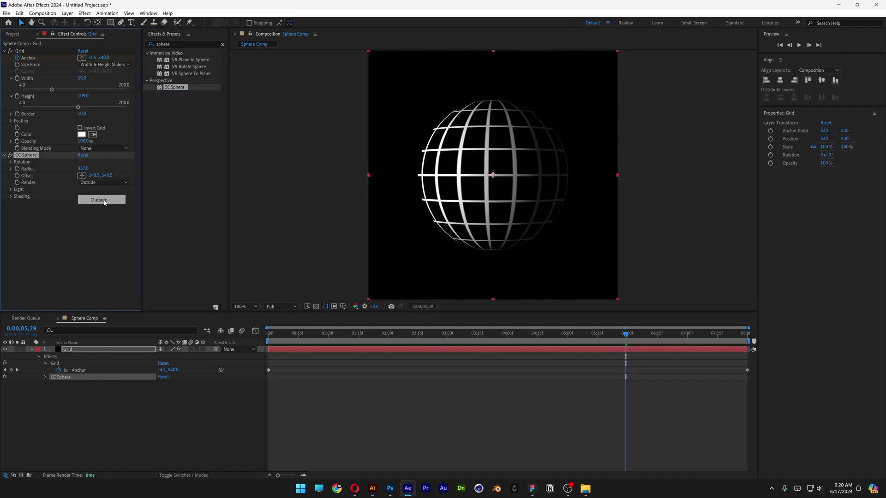
pyautogui.click(11, 197)
pyautogui.moveTo(81, 205); pyautogui.dragTo(109, 205)
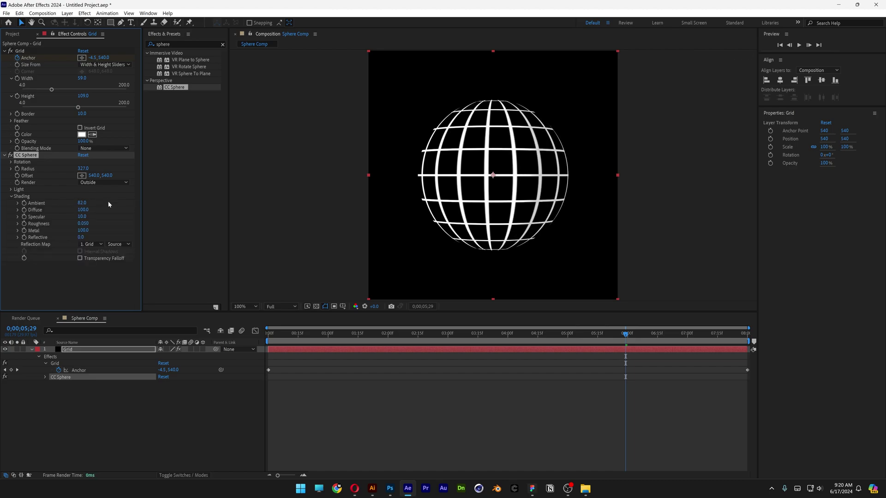
# Step: Tilt the sphere with CC Sphere Rotation Z at 17° and Rotation X at -53°
pyautogui.click(323, 333)
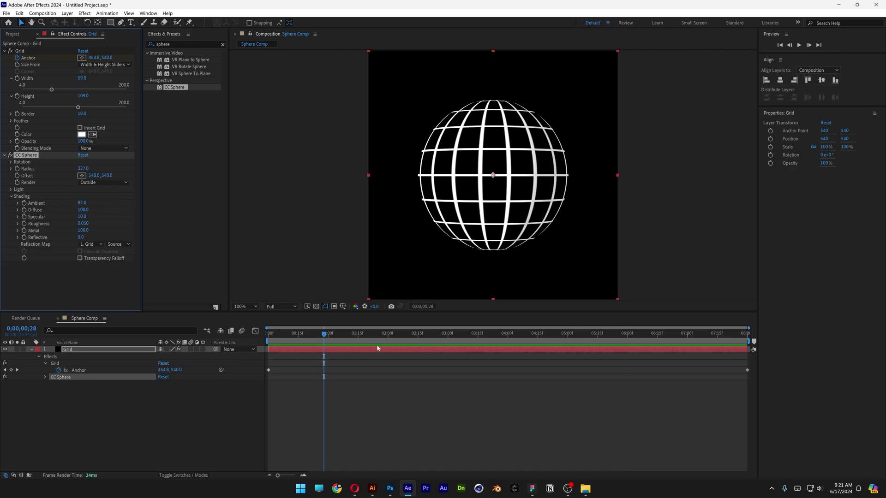
pyautogui.click(11, 162)
pyautogui.moveTo(89, 172); pyautogui.dragTo(79, 177)
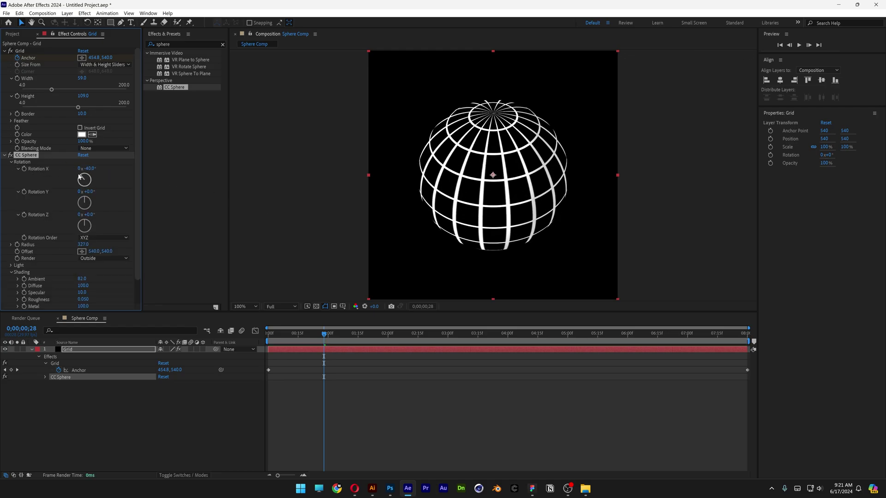
pyautogui.moveTo(89, 218); pyautogui.dragTo(97, 217)
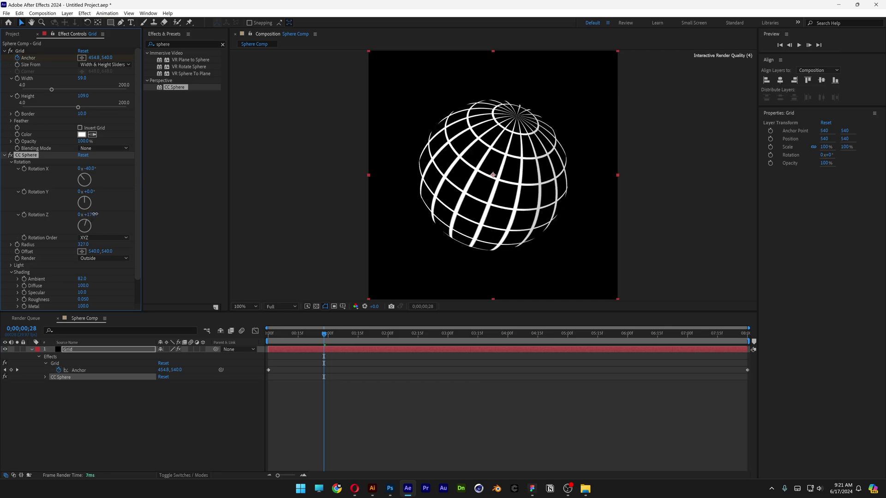
pyautogui.moveTo(91, 170); pyautogui.dragTo(84, 170)
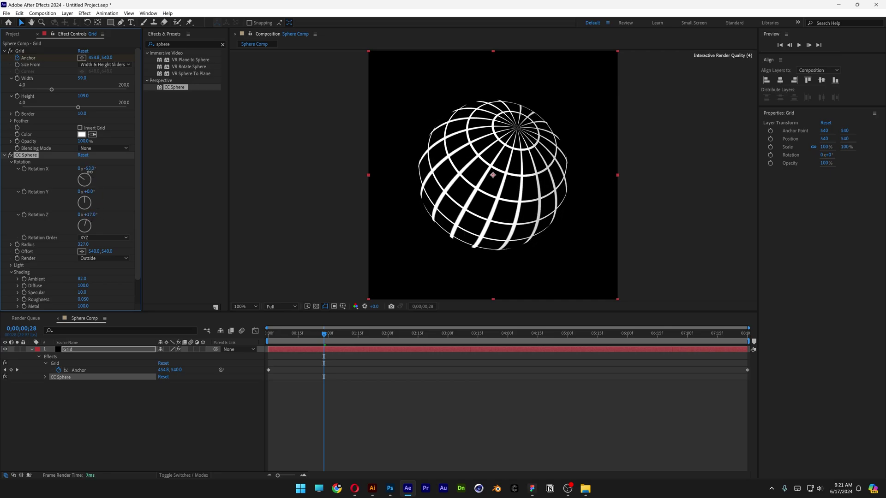
# Step: Preview the tilted sphere animation and park the time near 3 seconds
pyautogui.click(402, 444)
pyautogui.press('space')
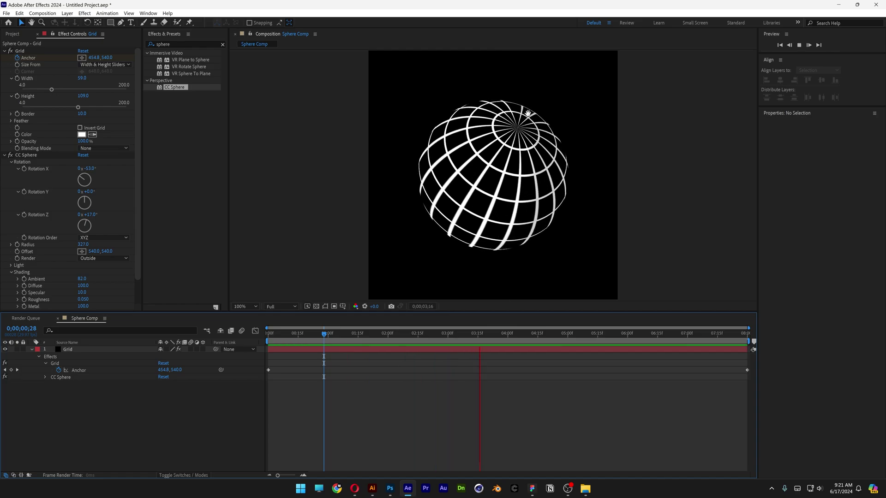
pyautogui.click(482, 333)
pyautogui.moveTo(483, 335); pyautogui.dragTo(460, 338)
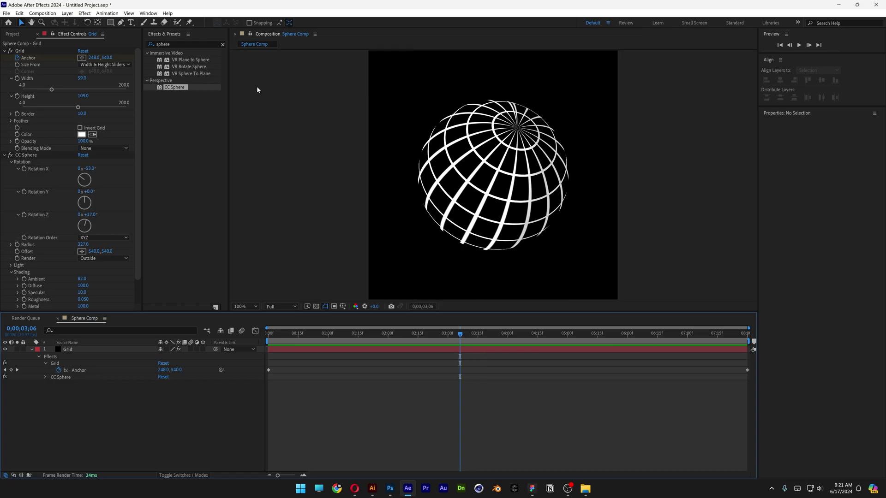
# Step: Narrow the Grid effect width to 56.6 and preview the result
pyautogui.click(22, 52)
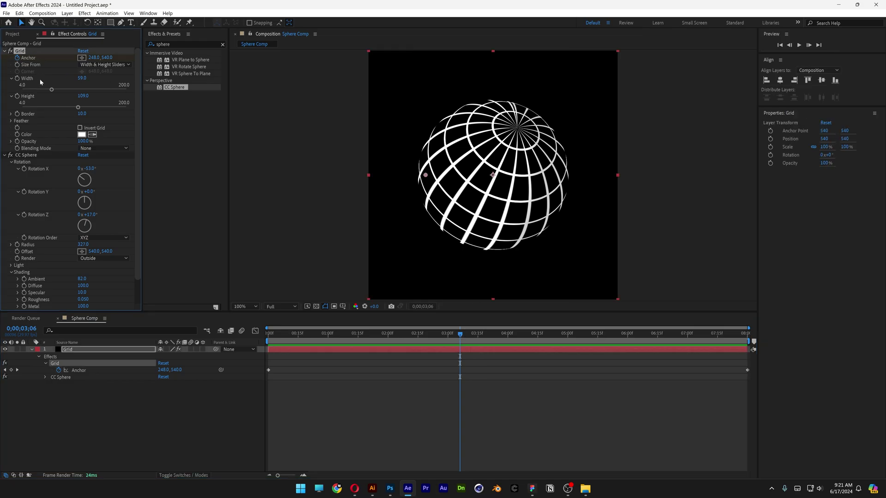
pyautogui.moveTo(52, 91); pyautogui.dragTo(51, 91)
pyautogui.press('space')
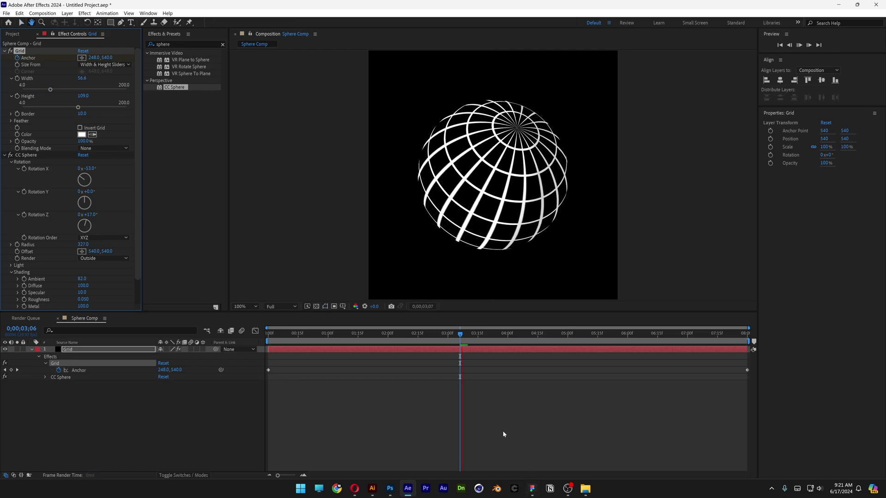
pyautogui.click(467, 166)
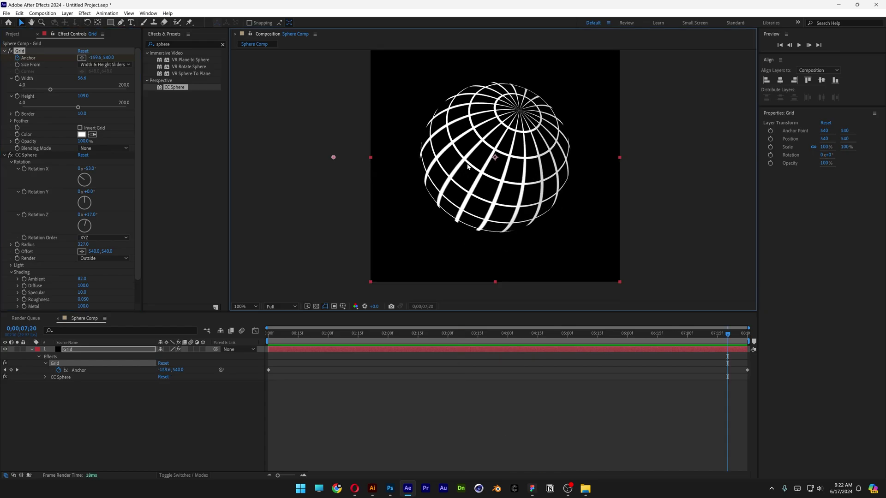
pyautogui.scroll(2, 406, 136)
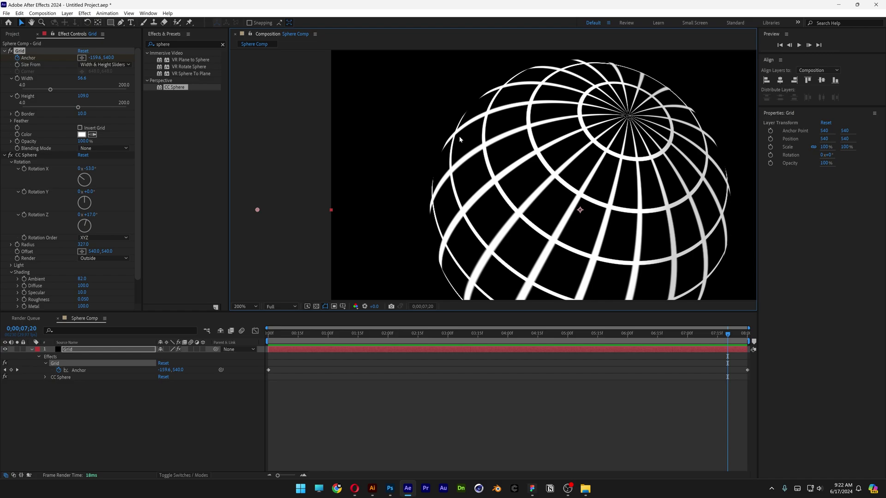
pyautogui.scroll(-2, 460, 138)
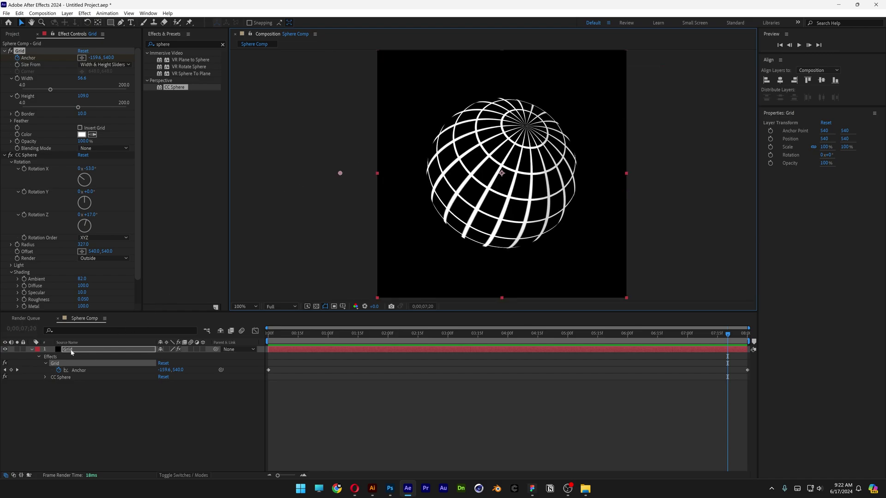
# Step: Set up the Ellipse tool with no fill, a solid colour stroke, and 12 px stroke width
pyautogui.click(114, 407)
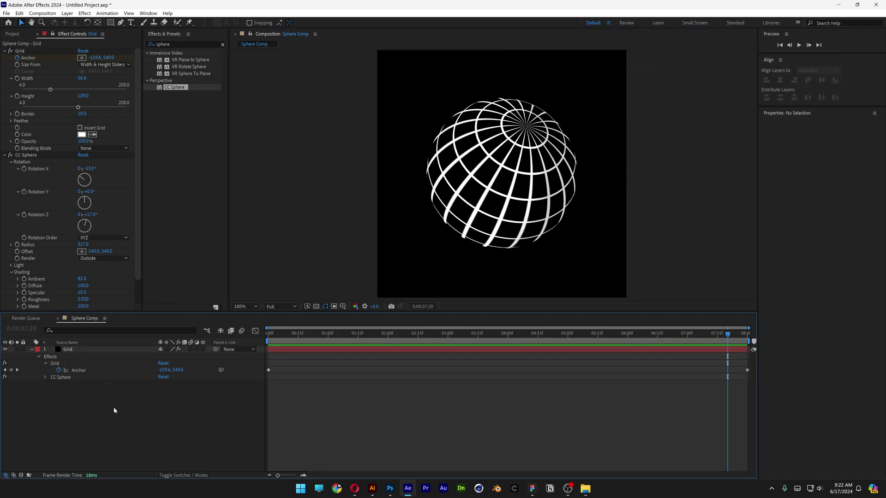
pyautogui.moveTo(110, 22); pyautogui.dragTo(148, 41)
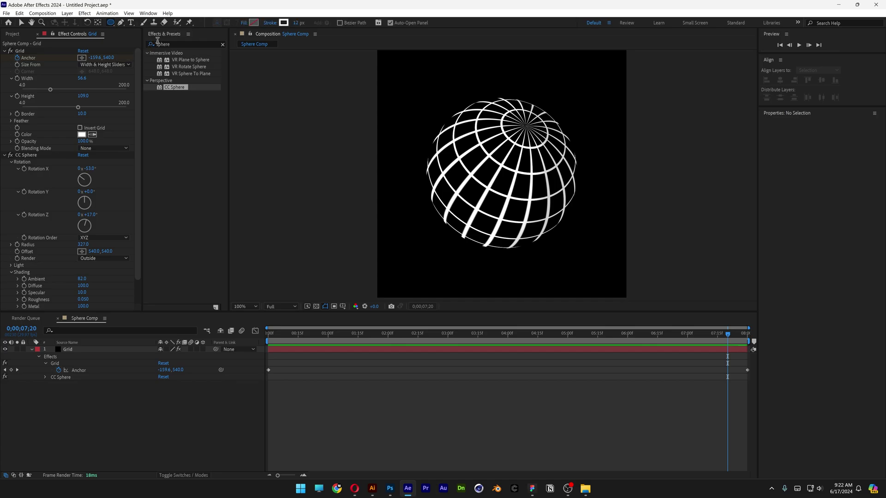
pyautogui.click(243, 23)
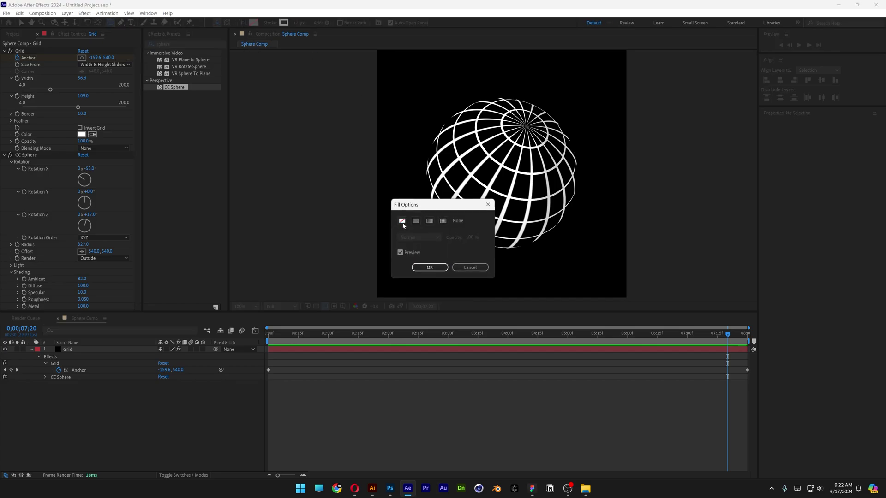
pyautogui.click(429, 268)
pyautogui.click(271, 23)
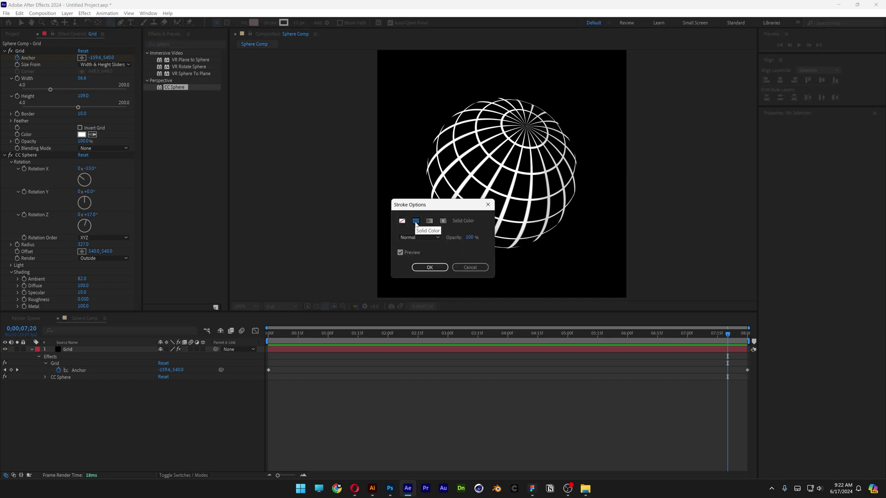
pyautogui.click(431, 267)
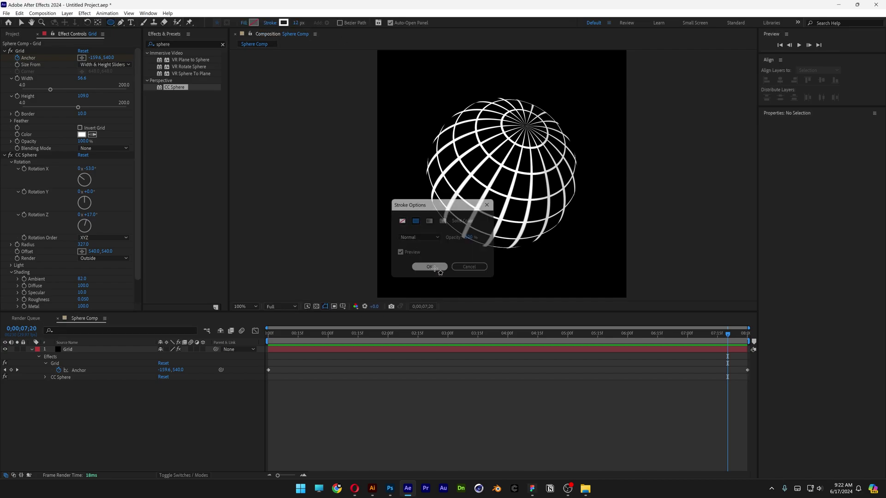
pyautogui.click(300, 23)
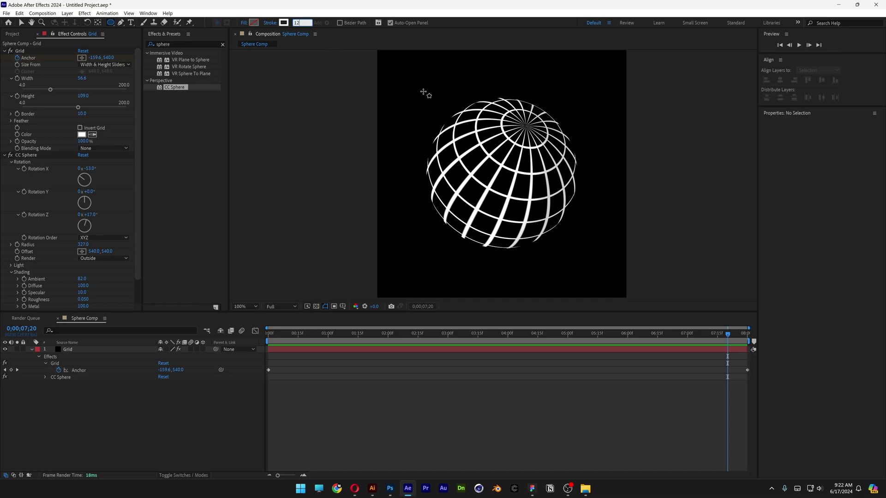
# Step: Draw a circle around the sphere and centre it horizontally and vertically
pyautogui.moveTo(422, 90); pyautogui.dragTo(577, 221)
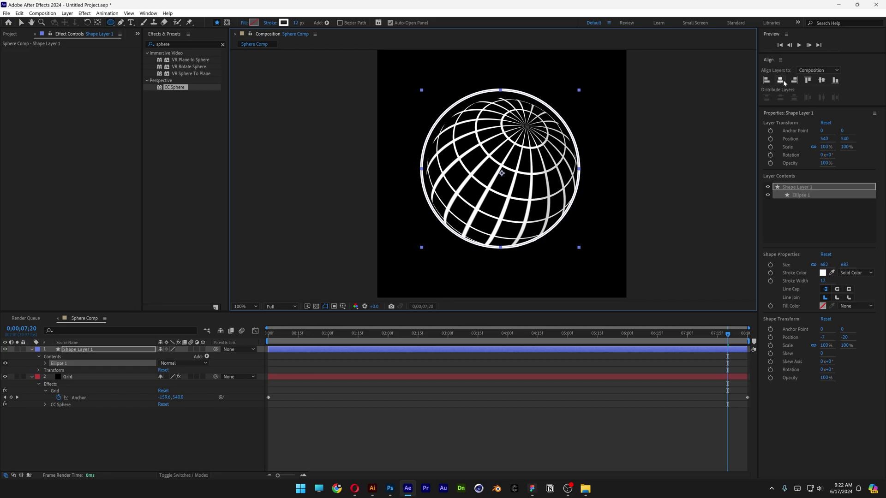
pyautogui.click(780, 80)
pyautogui.click(821, 80)
# Step: Scale the circle to 97% and preview the animation
pyautogui.click(257, 310)
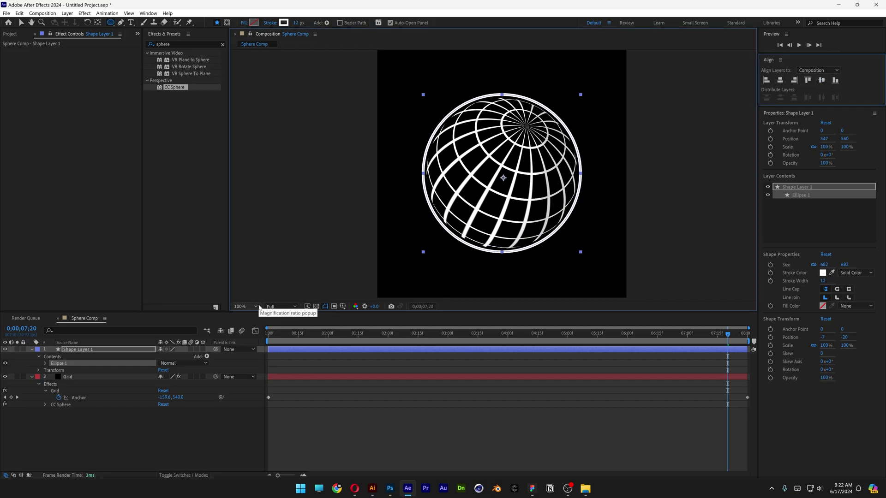
pyautogui.press('s')
pyautogui.click(172, 356)
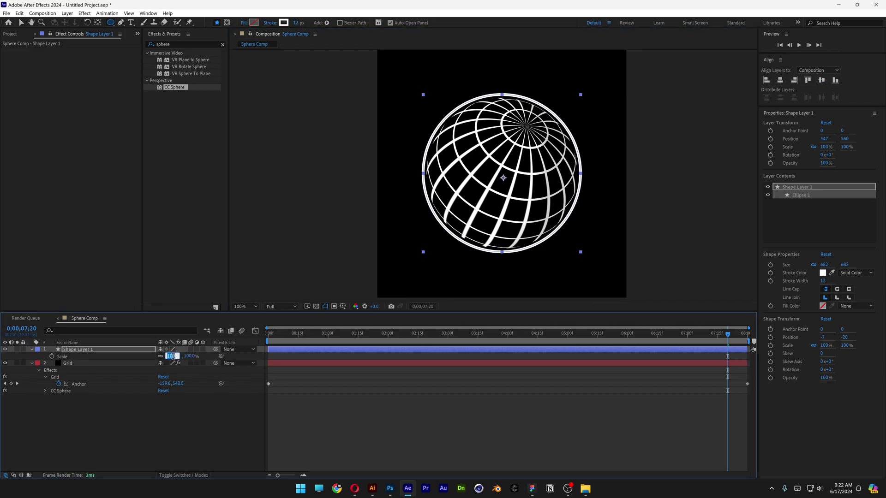
pyautogui.press('Return')
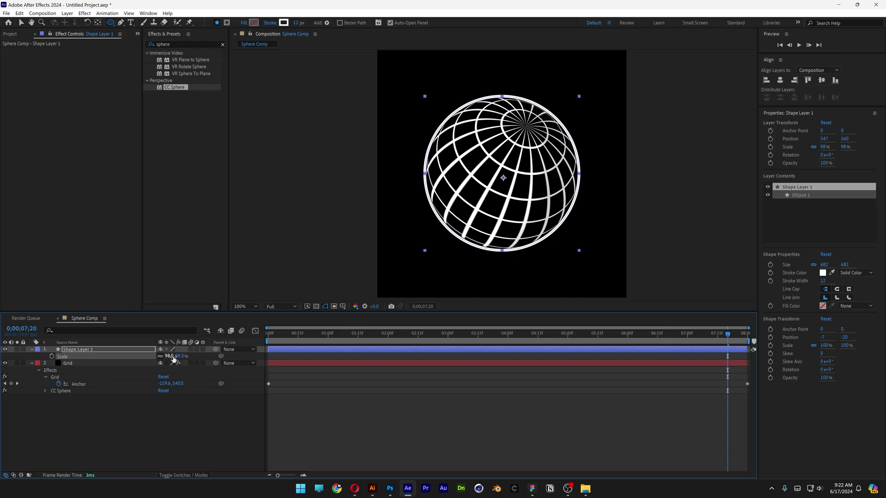
pyautogui.click(169, 356)
pyautogui.write('97')
pyautogui.press('Return')
pyautogui.click(219, 436)
pyautogui.press('space')
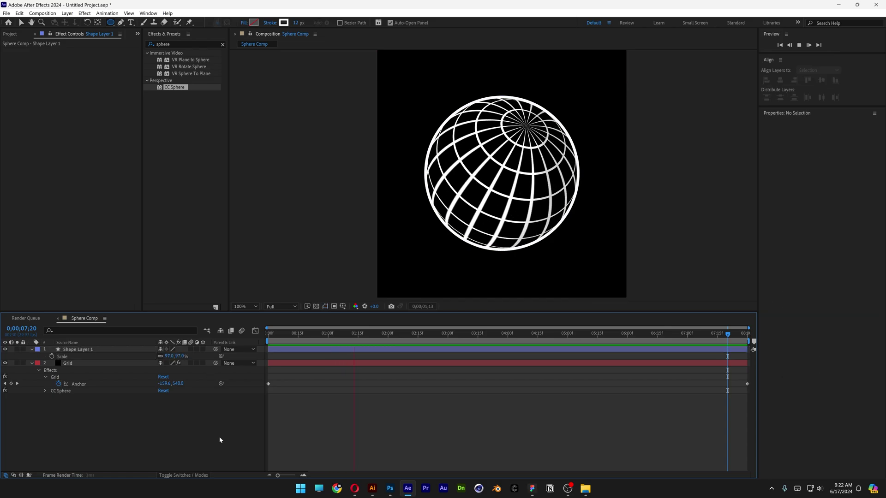
pyautogui.press('space')
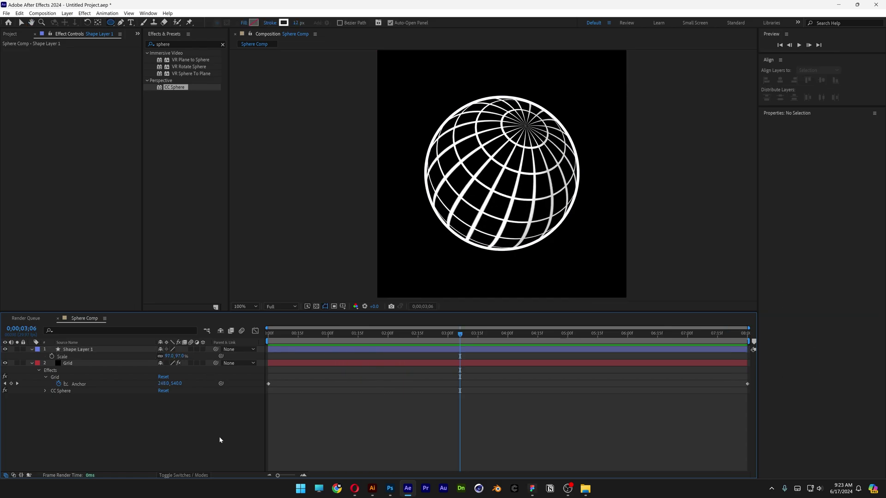
# Step: Add a 'PANTER VISION' text layer above the sphere and draw an elliptical mask around the sphere
pyautogui.click(131, 23)
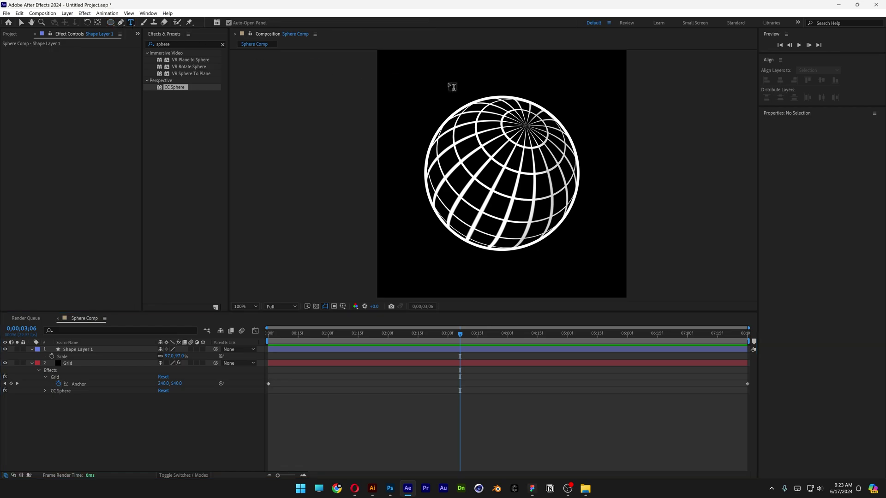
pyautogui.click(431, 82)
pyautogui.write('PANTER VISION')
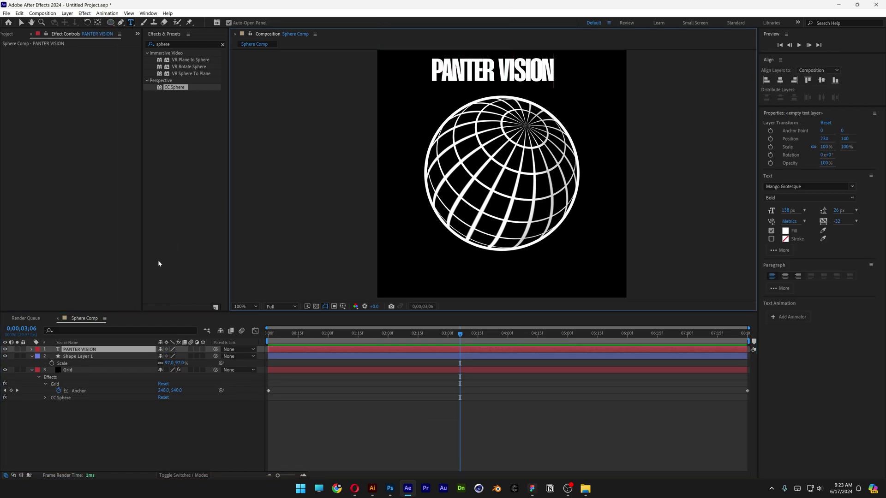
pyautogui.click(89, 350)
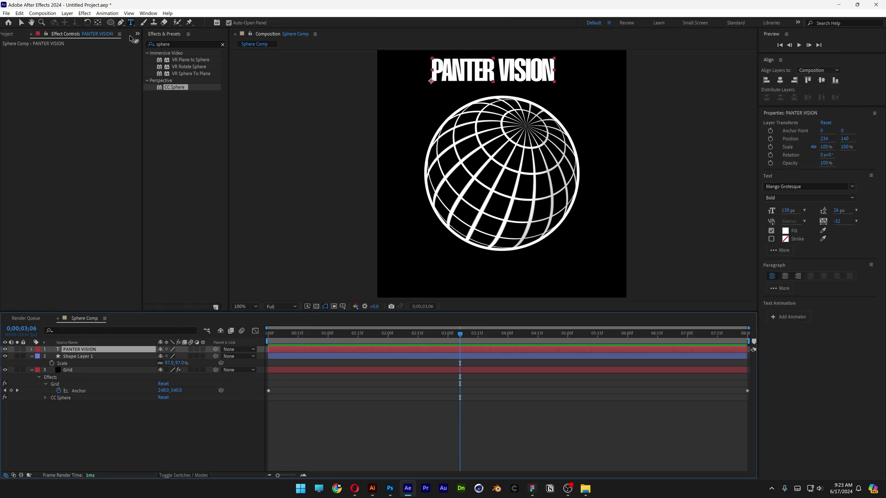
pyautogui.press('q')
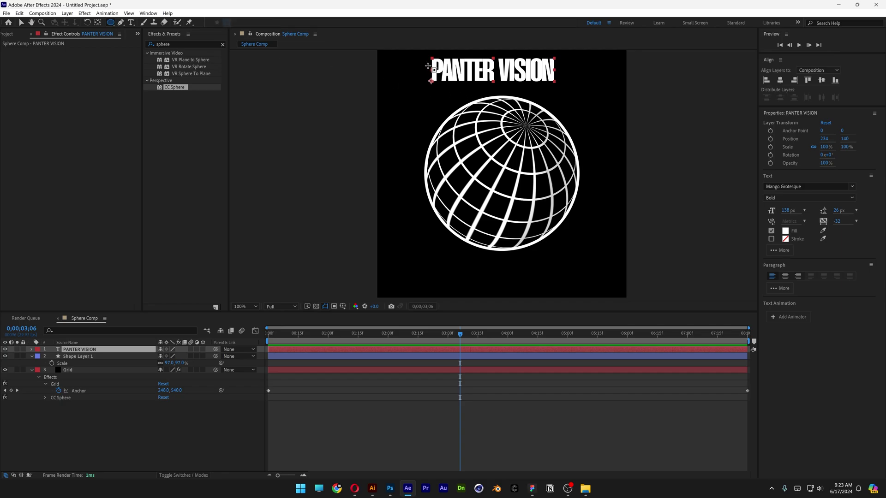
pyautogui.moveTo(428, 65); pyautogui.dragTo(573, 209)
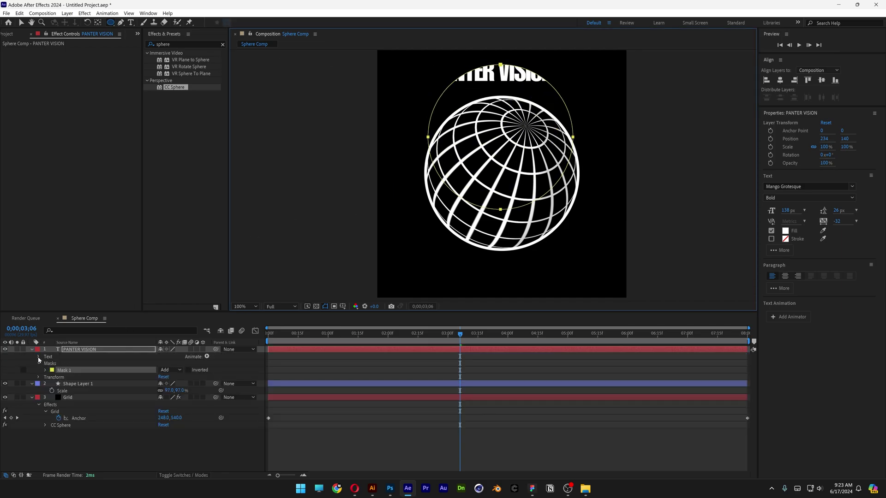
# Step: Set the text's path to Mask 1 with Reverse Path turned on
pyautogui.click(39, 357)
pyautogui.click(44, 370)
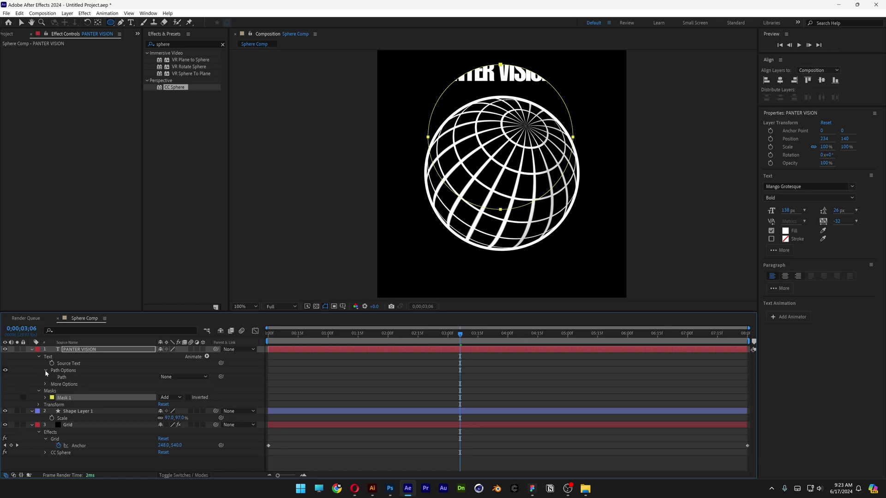
pyautogui.click(183, 377)
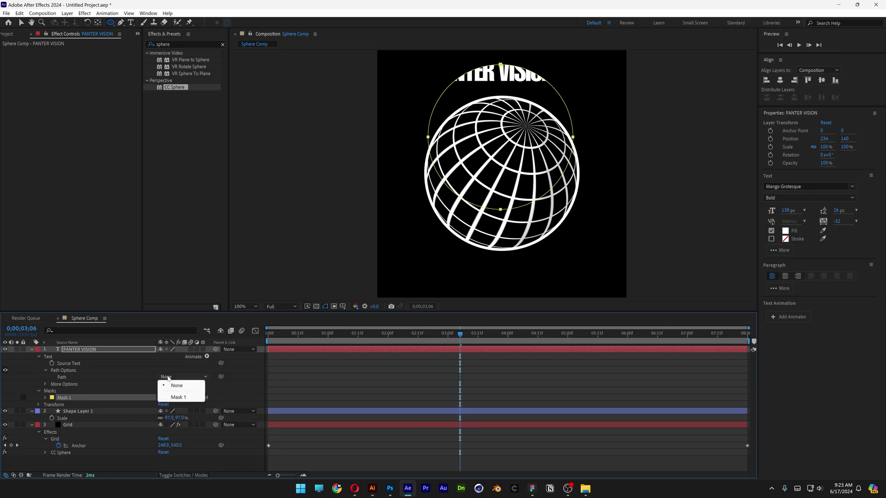
pyautogui.click(178, 398)
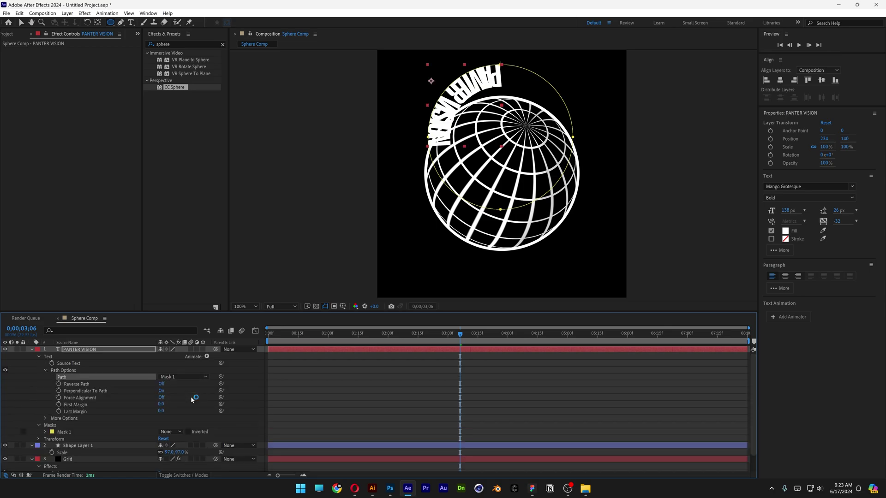
pyautogui.click(162, 383)
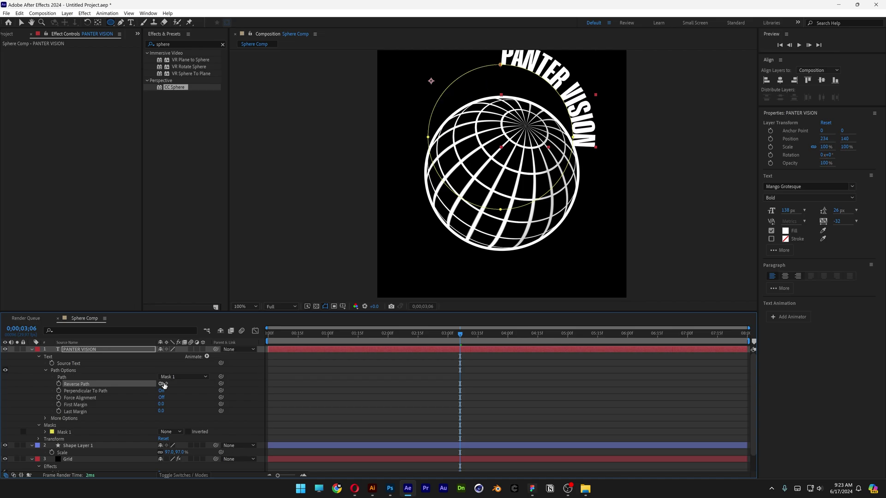
# Step: Scale the PANTER VISION text layer to 115% and recentre it around the globe
pyautogui.press('s')
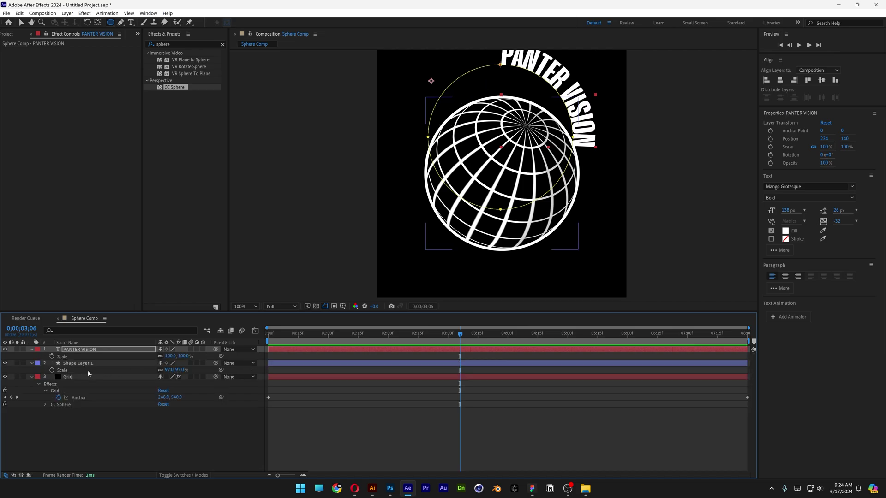
pyautogui.moveTo(169, 356); pyautogui.dragTo(174, 356)
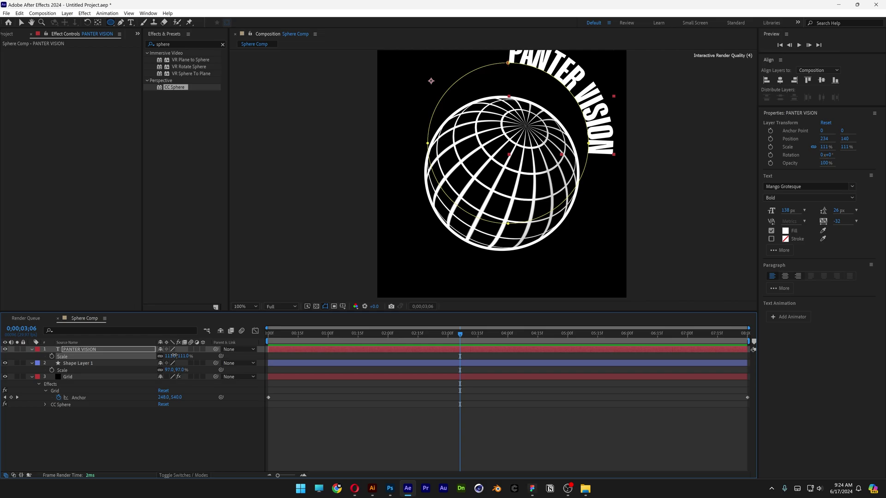
pyautogui.click(25, 22)
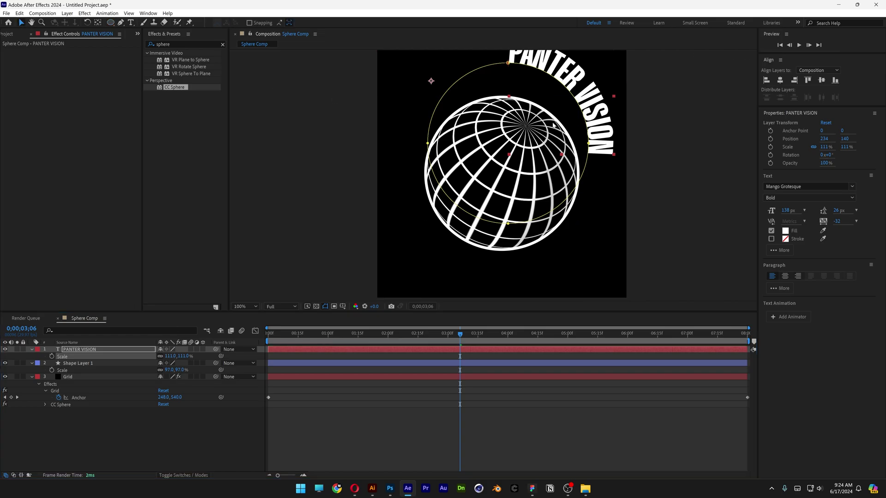
pyautogui.moveTo(553, 124); pyautogui.dragTo(599, 174)
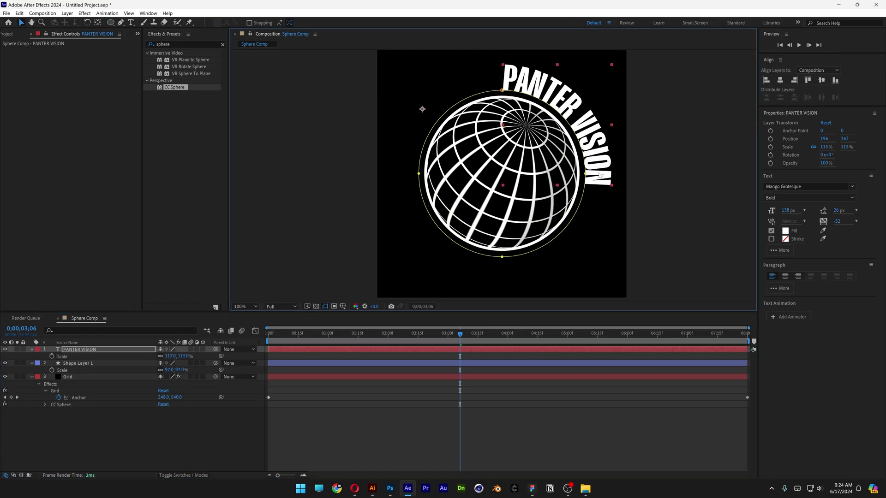
# Step: Repeat PANTER VISION to fill the whole ring and raise the font size to 164 px
pyautogui.doubleClick(599, 174)
pyautogui.hotkey('ctrl', 'c')
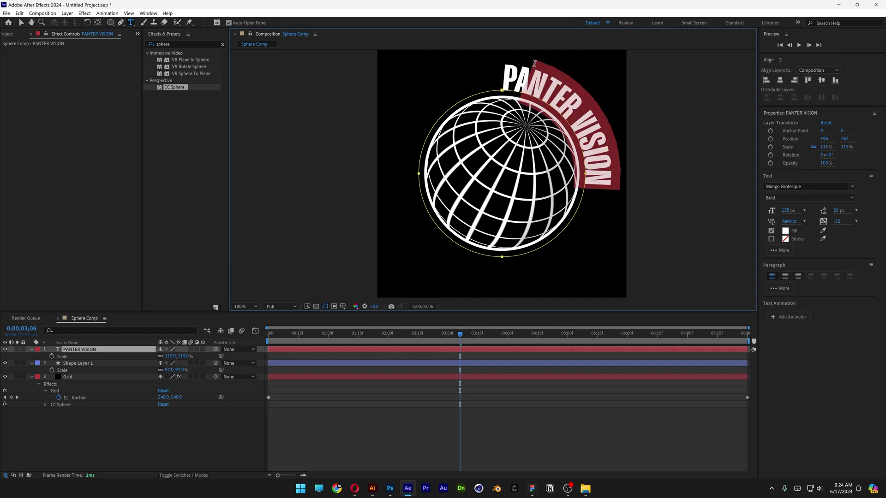
pyautogui.click(600, 186)
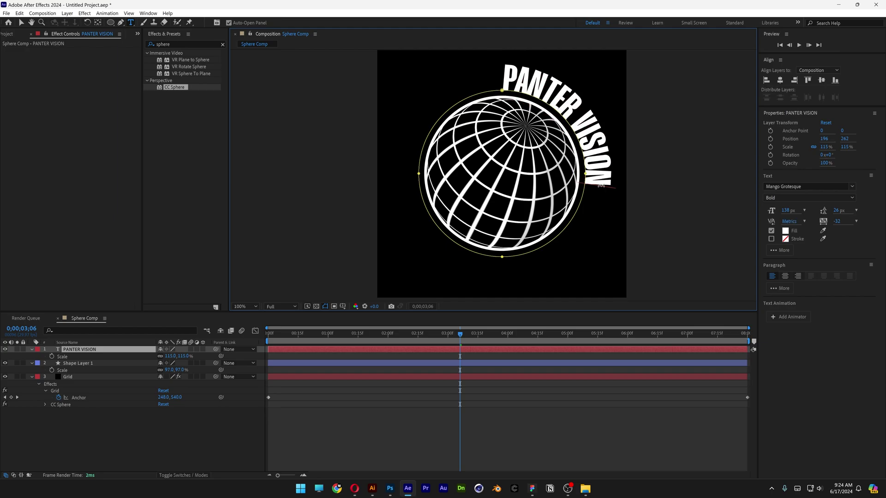
pyautogui.hotkey('ctrl', 'v')
pyautogui.hotkey('ctrl', 'v')
pyautogui.press('Escape')
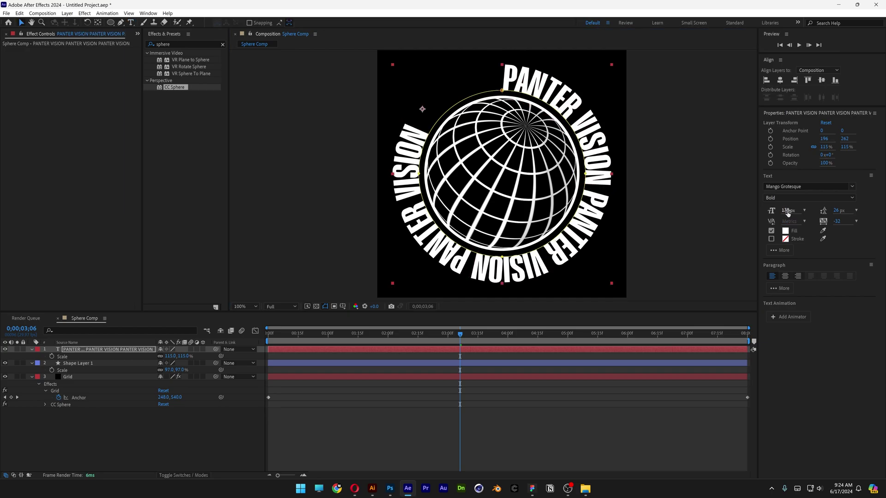
pyautogui.moveTo(788, 212); pyautogui.dragTo(800, 211)
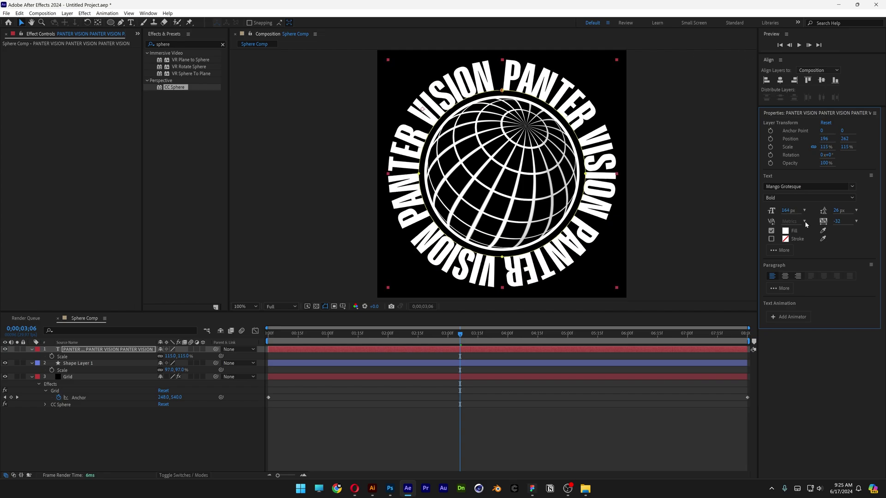
# Step: Reveal the text's Path Options and test sliding First Margin around the circle
pyautogui.click(32, 349)
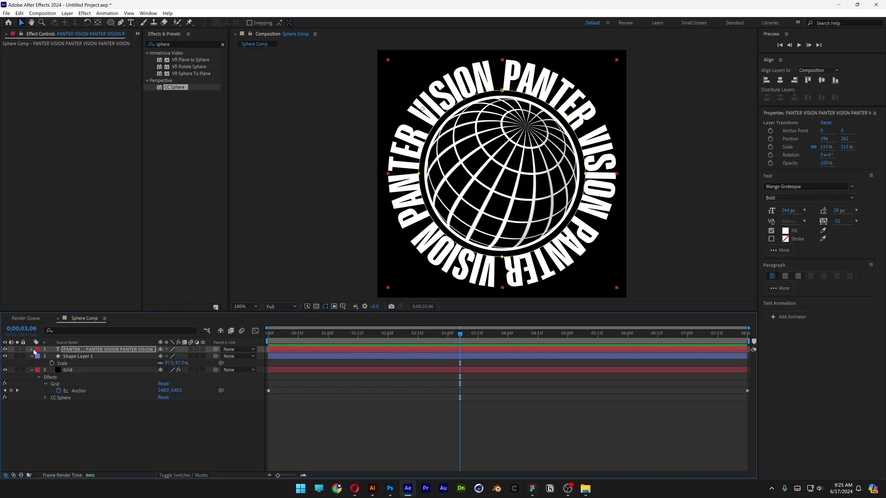
pyautogui.click(38, 356)
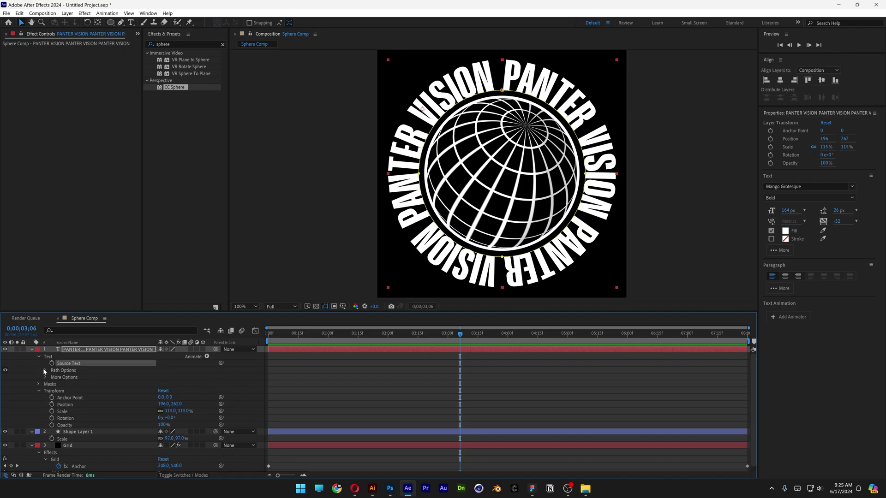
pyautogui.click(45, 370)
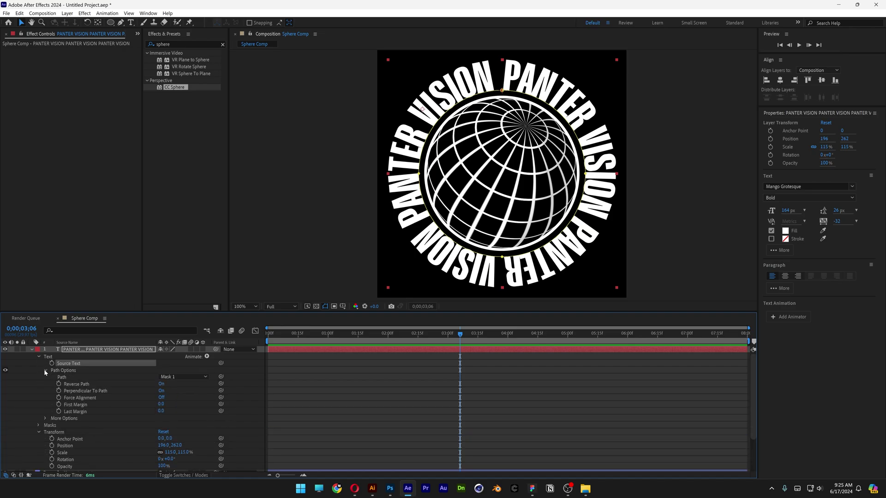
pyautogui.click(81, 405)
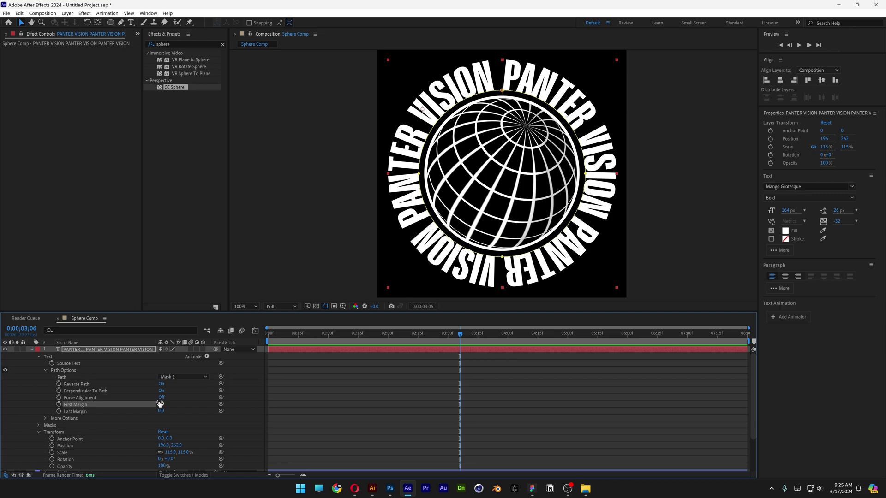
pyautogui.moveTo(160, 404); pyautogui.dragTo(447, 362)
# Step: Add a First Margin keyframe of 0.0 at frame 0, then move the playhead to the end
pyautogui.click(258, 332)
pyautogui.click(59, 404)
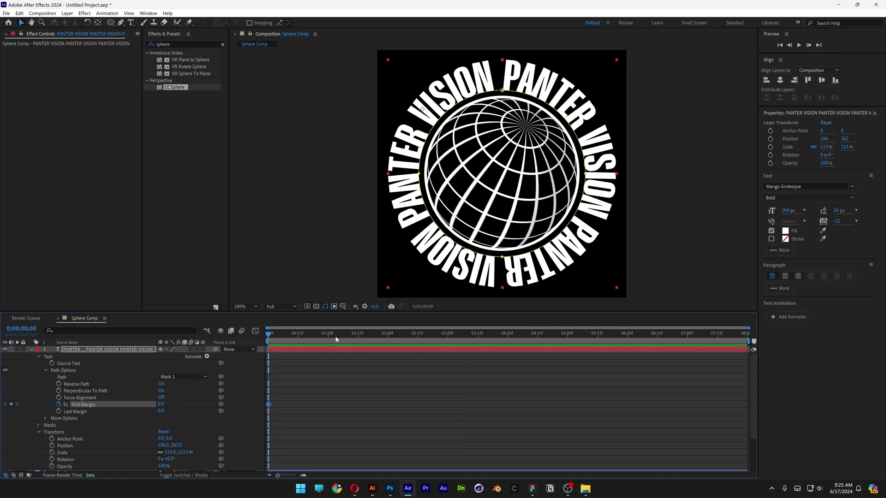
pyautogui.moveTo(336, 339); pyautogui.dragTo(738, 338)
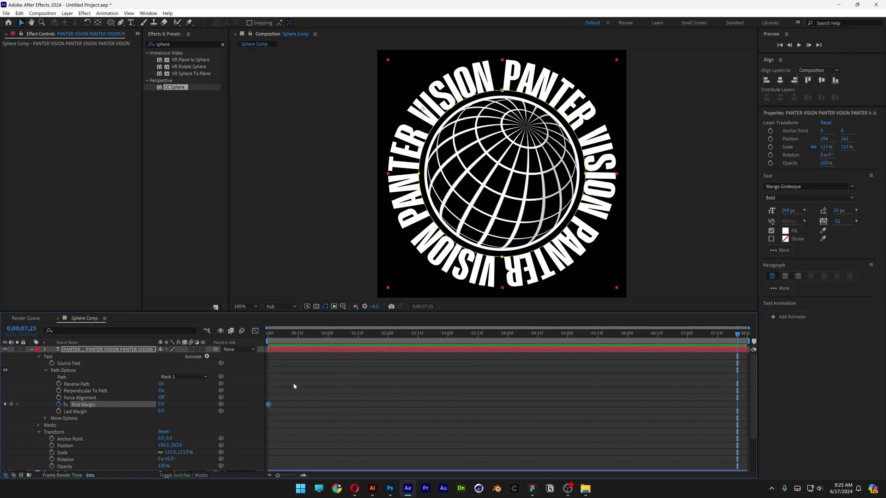
# Step: Enter an end First Margin value, move that keyframe to the last frame, and preview
pyautogui.click(162, 404)
pyautogui.write('360')
pyautogui.press('Return')
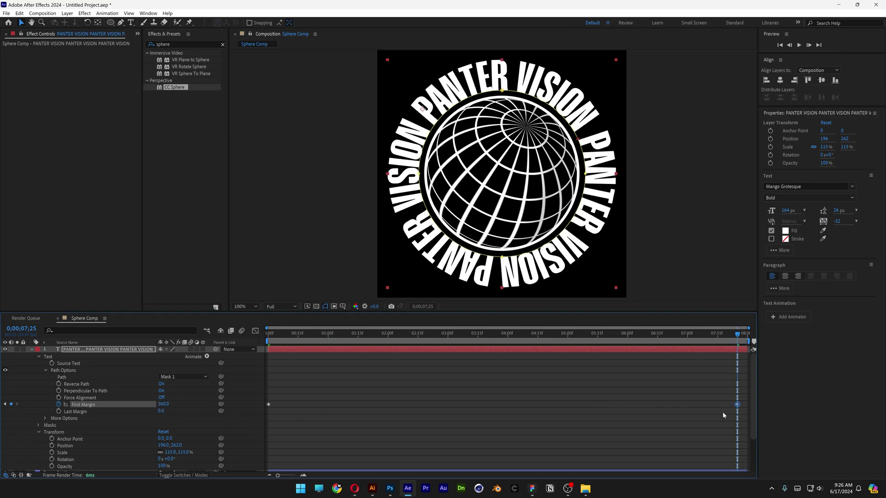
pyautogui.moveTo(737, 405); pyautogui.dragTo(747, 404)
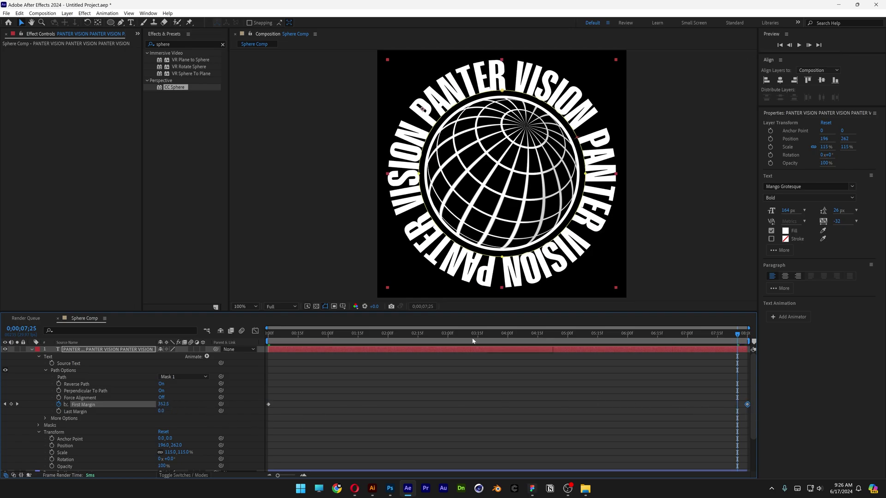
pyautogui.press('Home')
pyautogui.press('space')
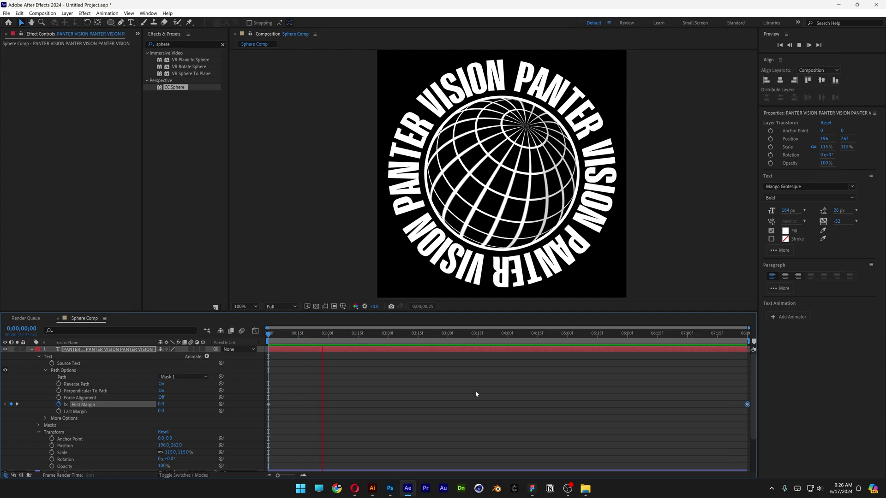
# Step: Change the end First Margin to -500.0 at 0;00;07;25 and preview the spinning ring
pyautogui.moveTo(161, 404); pyautogui.dragTo(133, 404)
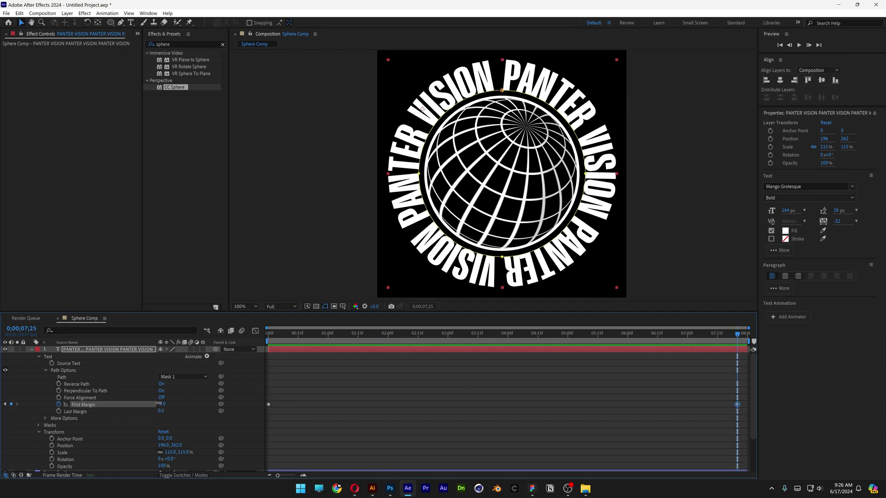
pyautogui.moveTo(17, 405); pyautogui.dragTo(18, 276)
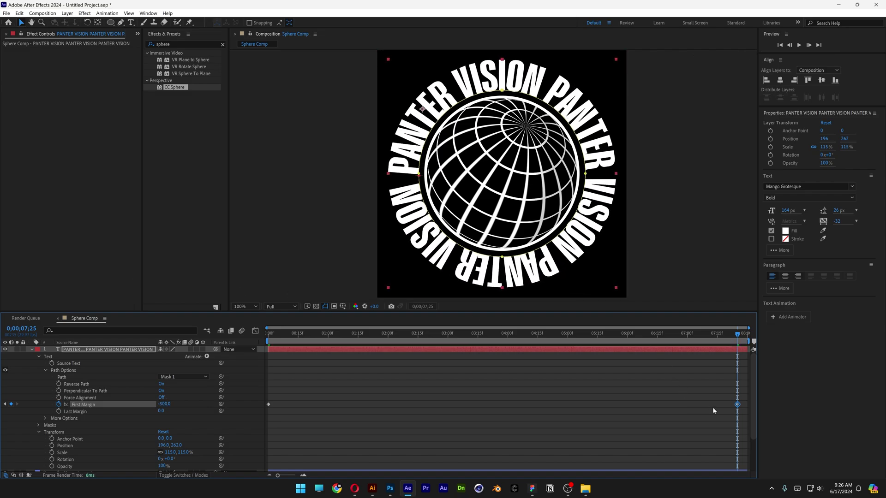
pyautogui.moveTo(737, 406); pyautogui.dragTo(747, 405)
pyautogui.press('Home')
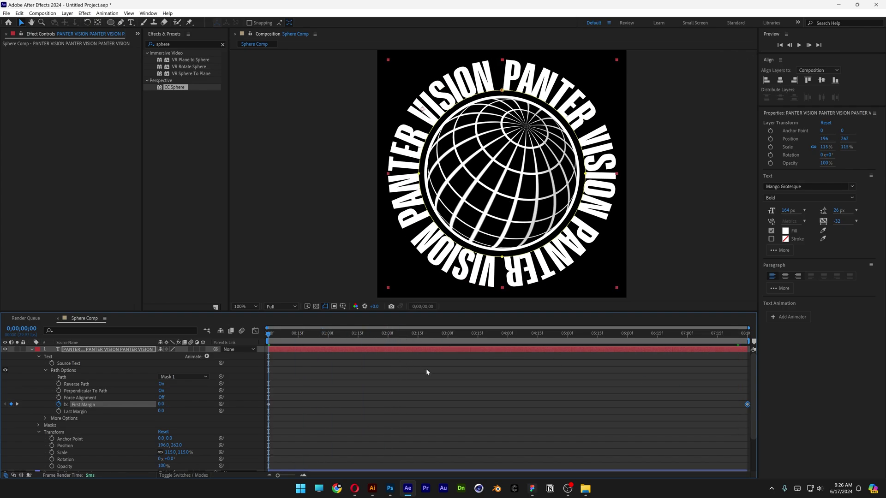
pyautogui.click(426, 372)
pyautogui.press('space')
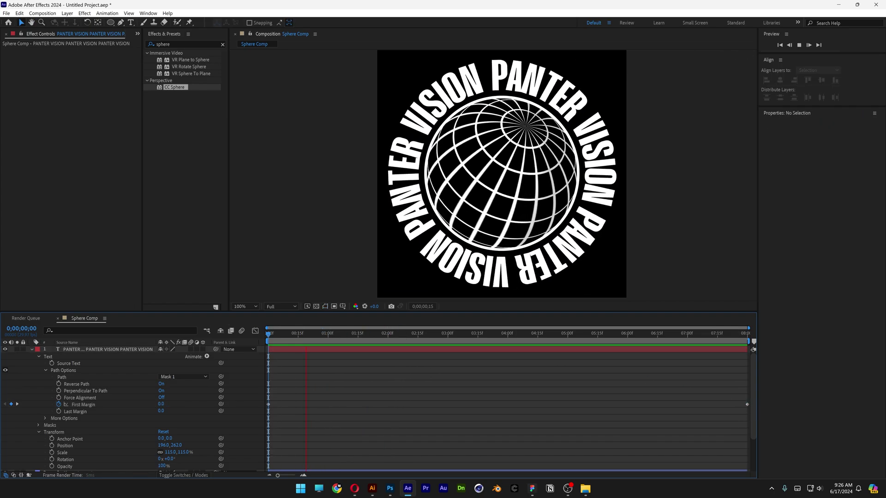